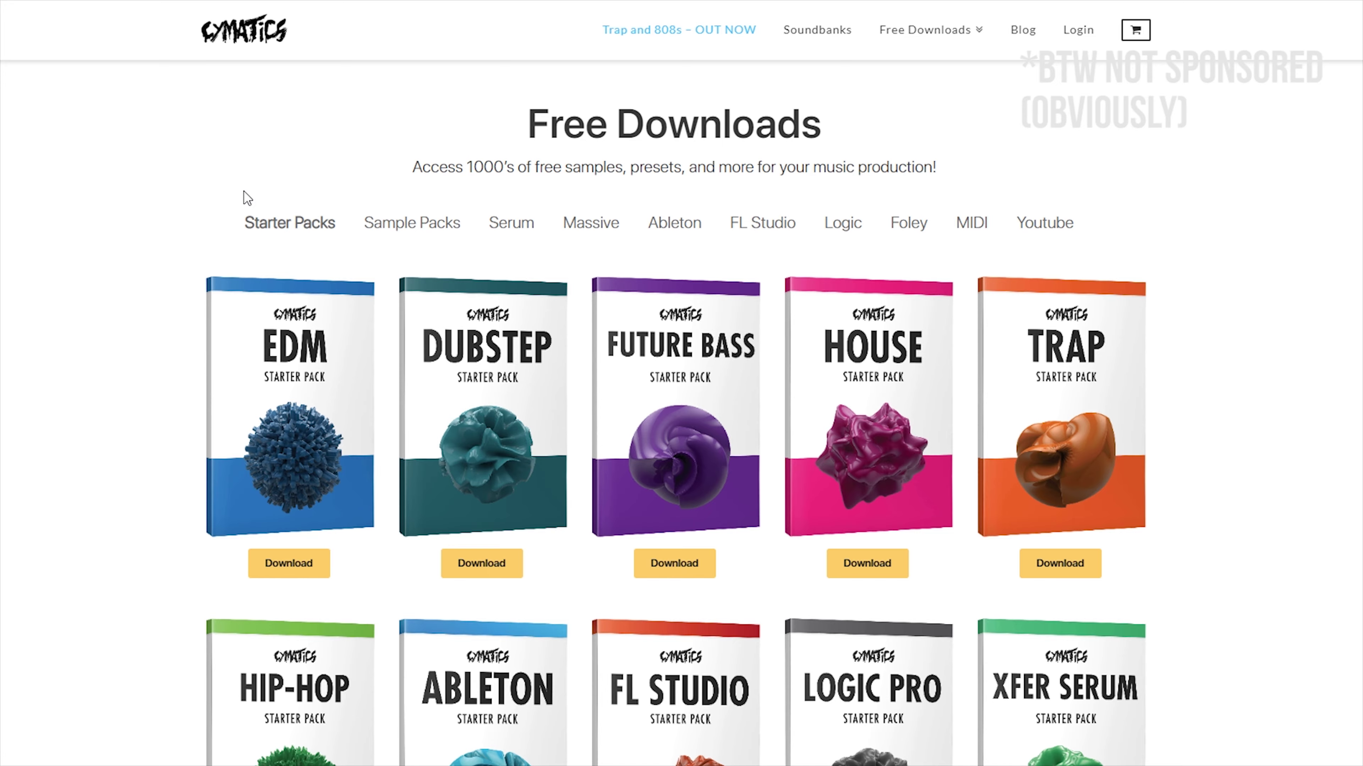
# Browse Cymatics' free Sample Packs, Serum and Massive preset categories, then begin a 'free sample pack' search.
pyautogui.click(381, 231)
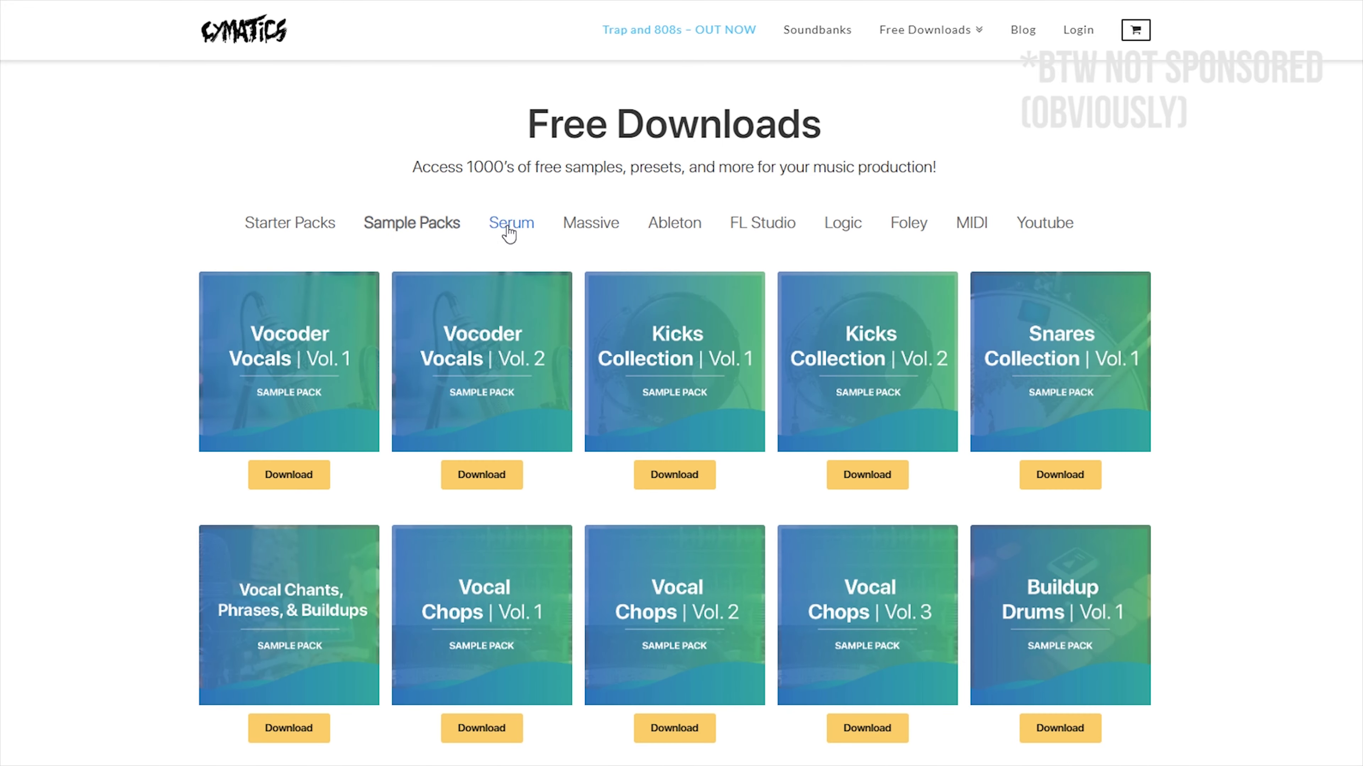
pyautogui.click(508, 231)
pyautogui.scroll(-6, 696, 198)
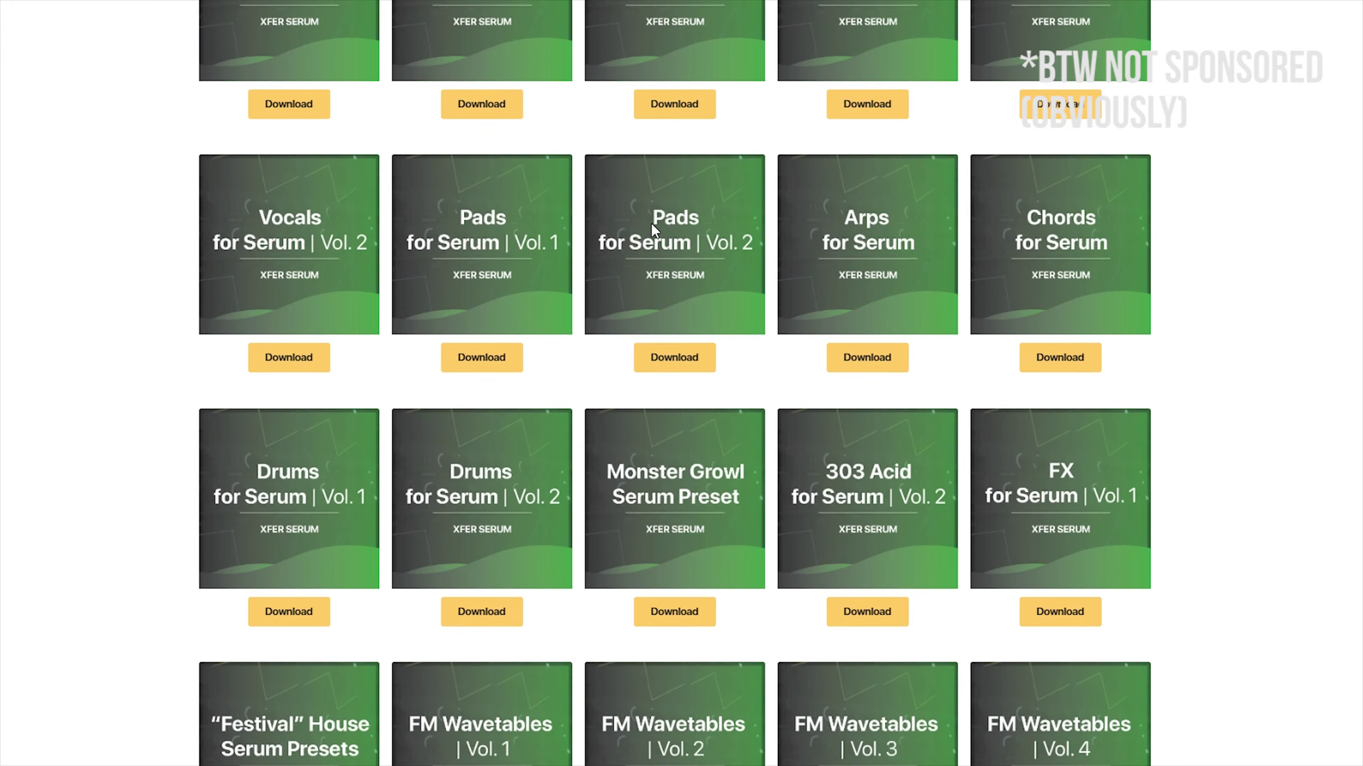
pyautogui.scroll(6, 639, 226)
pyautogui.click(598, 226)
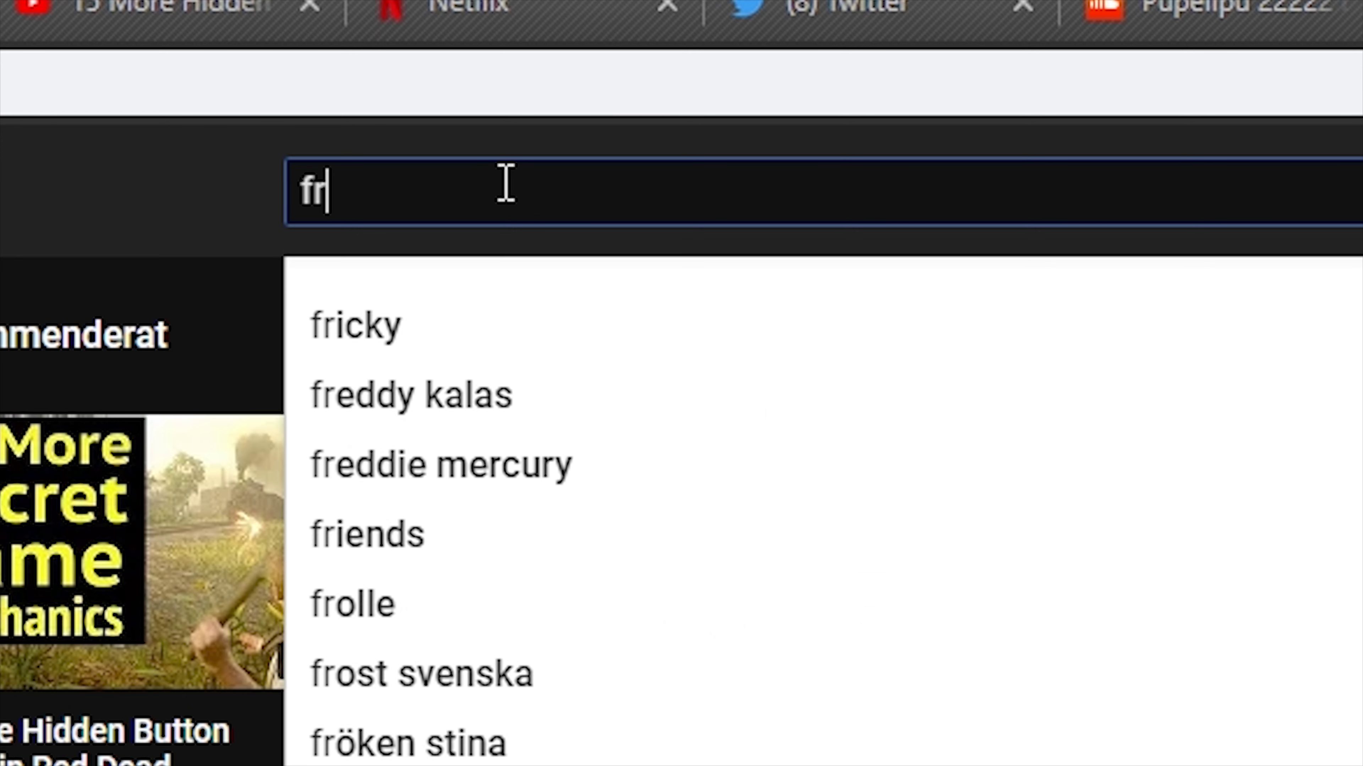
pyautogui.write('ee sample p')
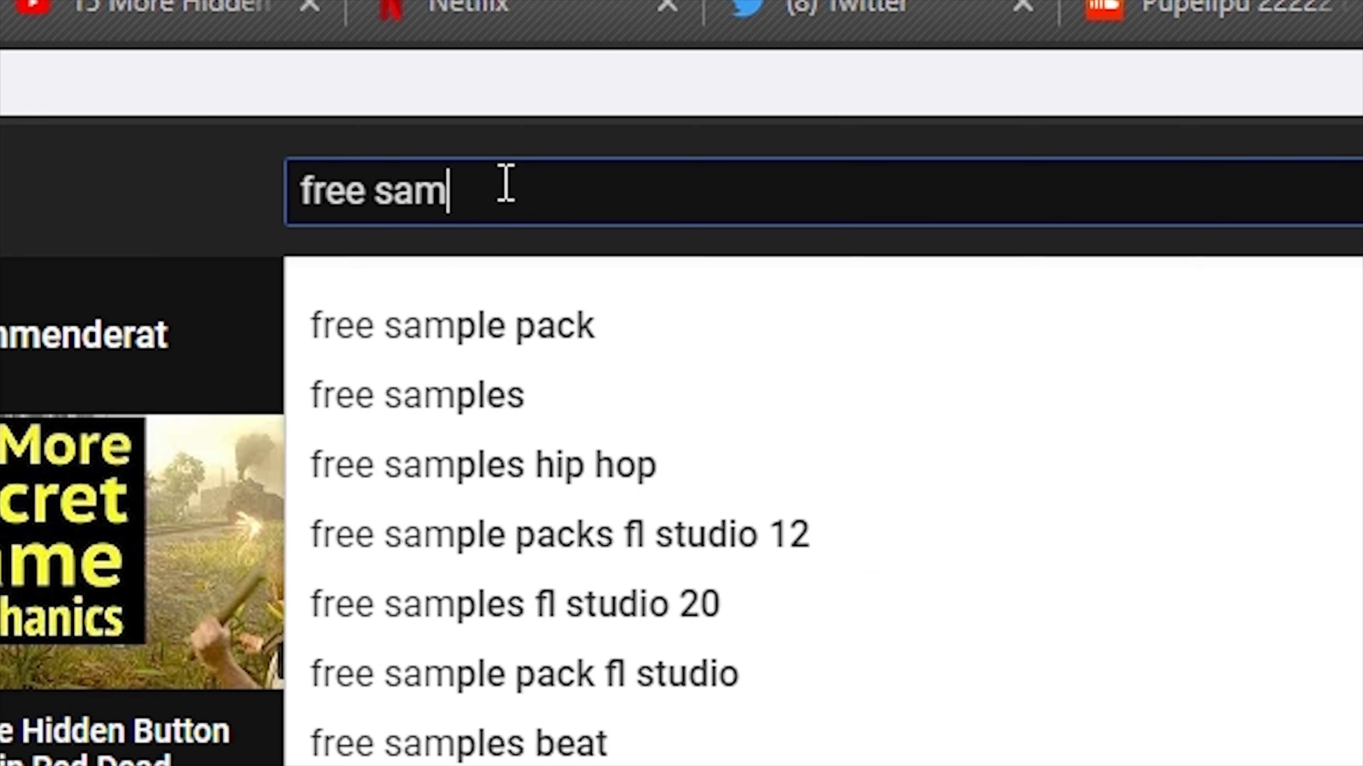
pyautogui.write('a')
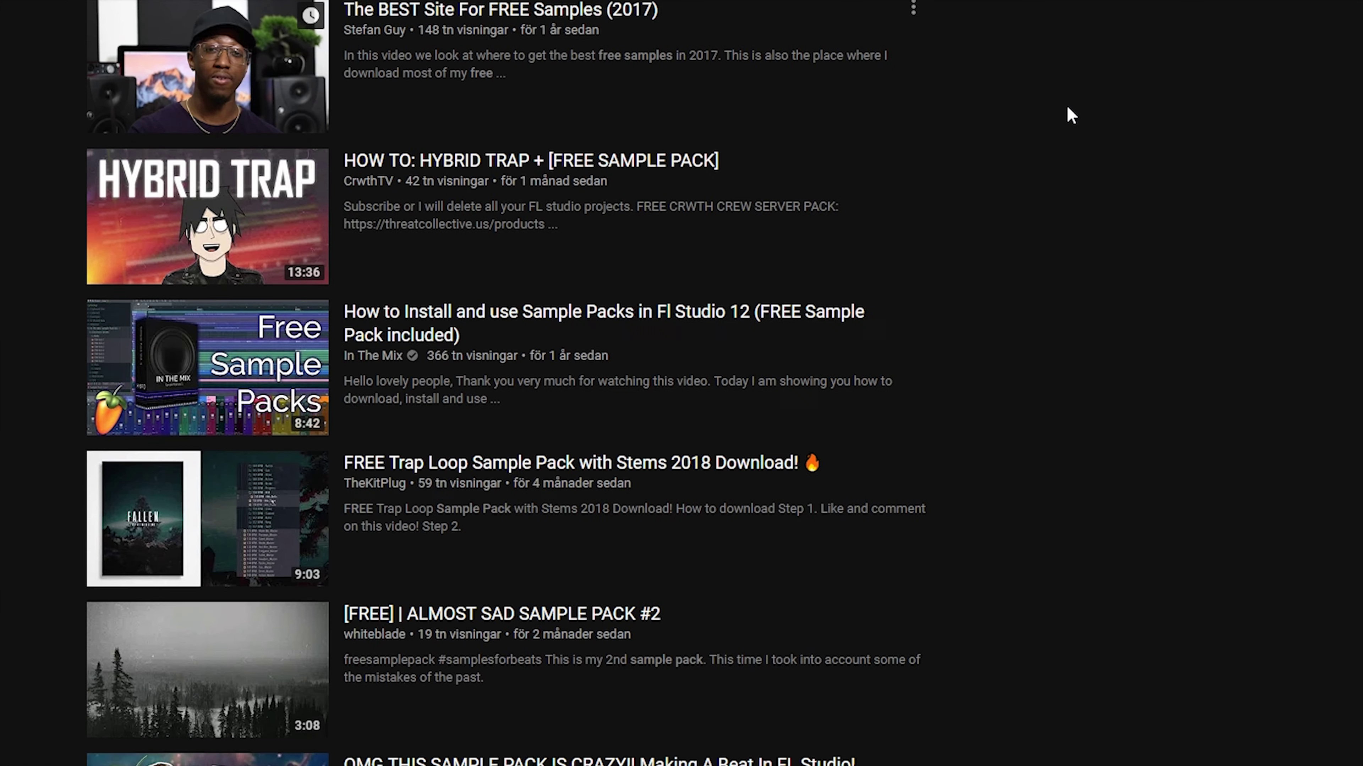
# Scroll down through the YouTube 'free sample pack' video results.
pyautogui.scroll(-3, 1064, 113)
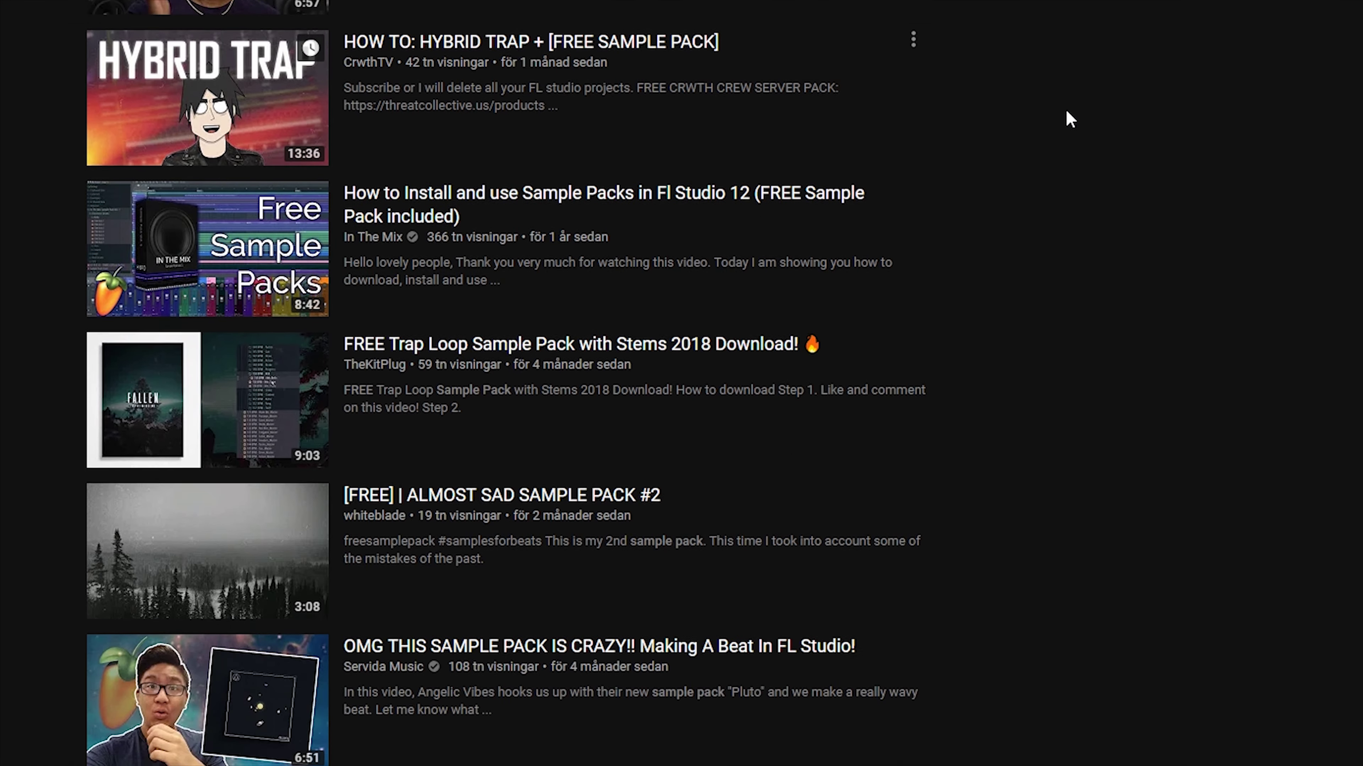
pyautogui.scroll(-10, 1068, 127)
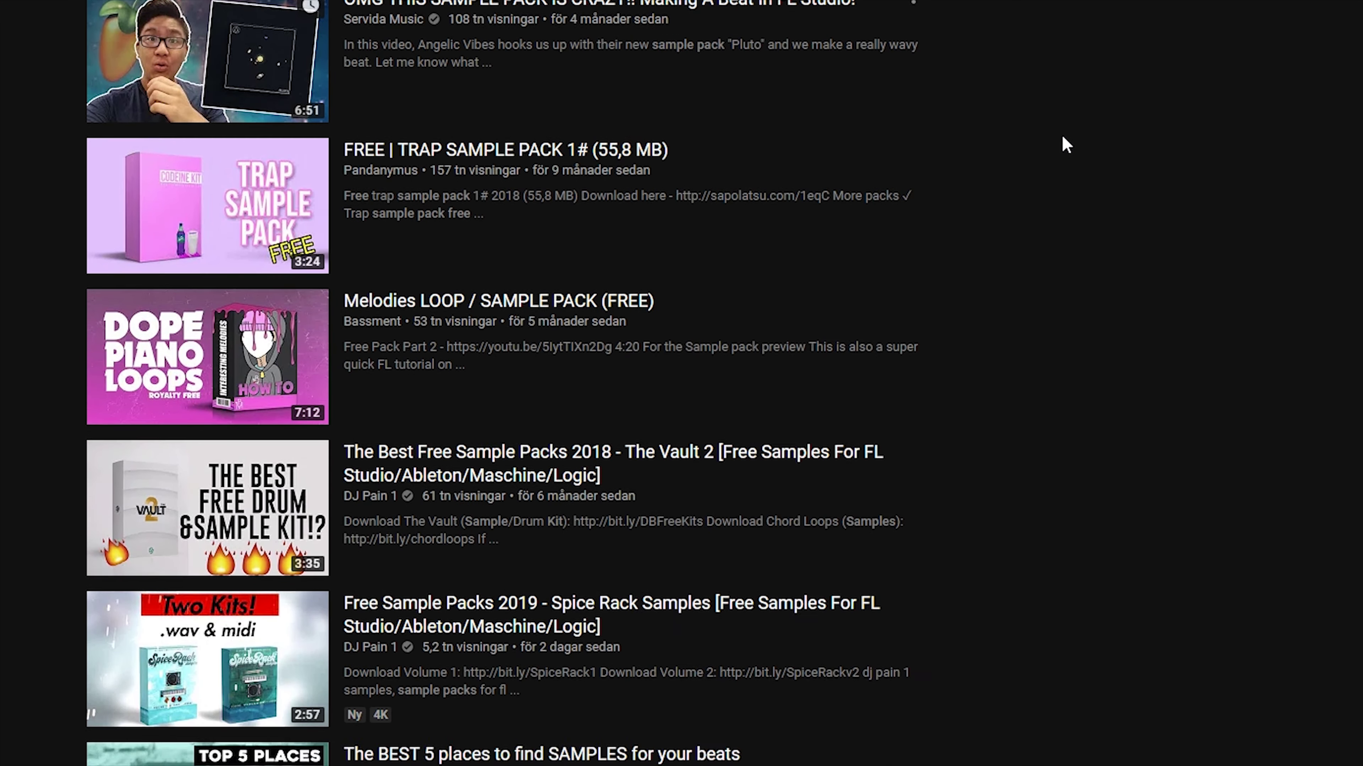
pyautogui.scroll(-11, 1065, 148)
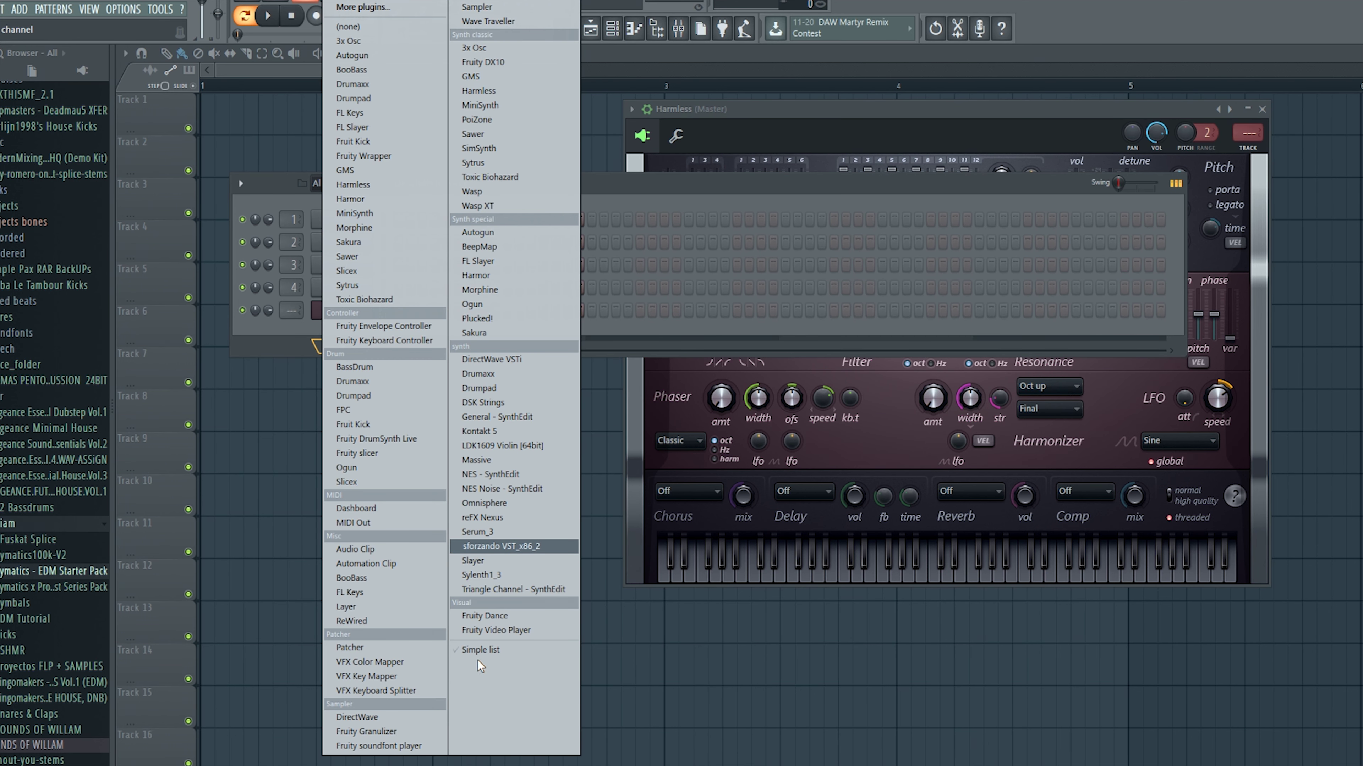
# Load Harmless as a new channel, then replace that channel's instrument with FL Keys.
pyautogui.click(479, 91)
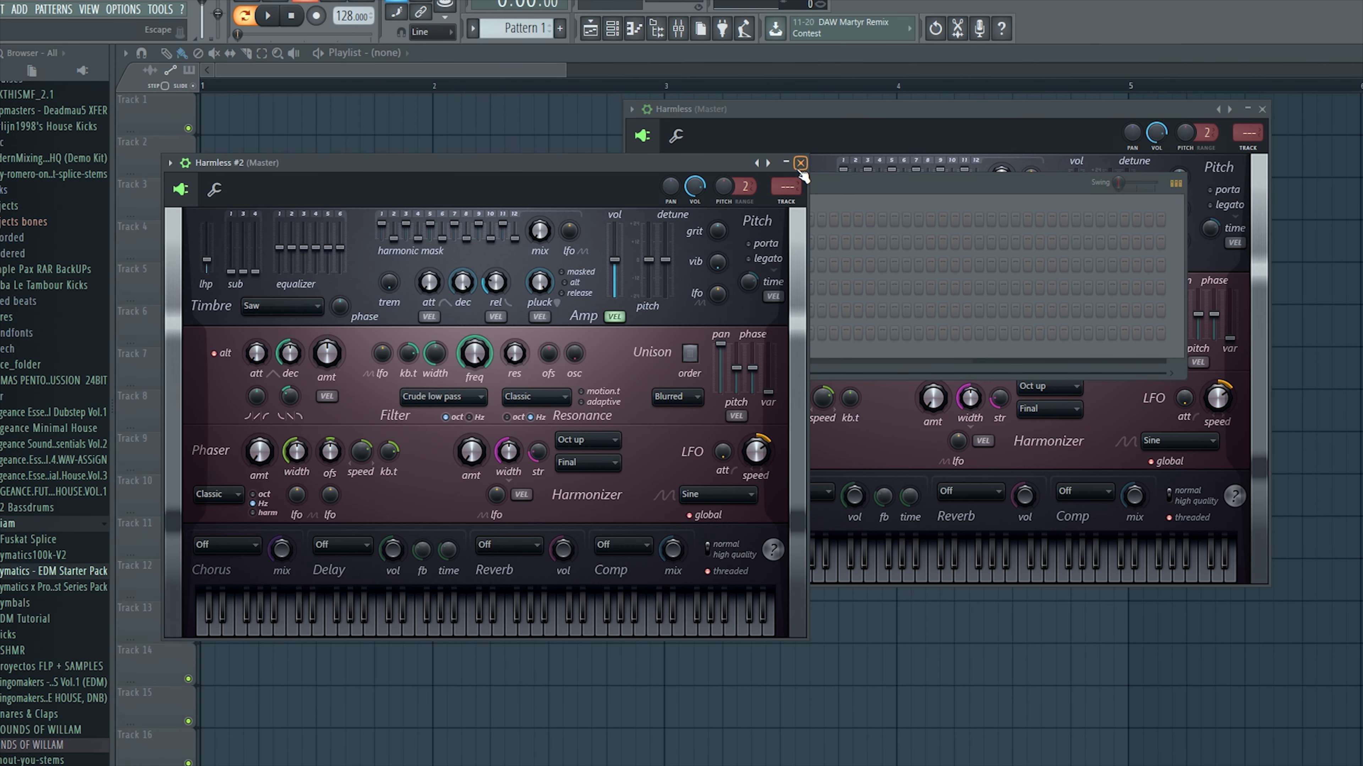
pyautogui.click(800, 163)
pyautogui.rightClick(365, 332)
pyautogui.moveTo(446, 435)
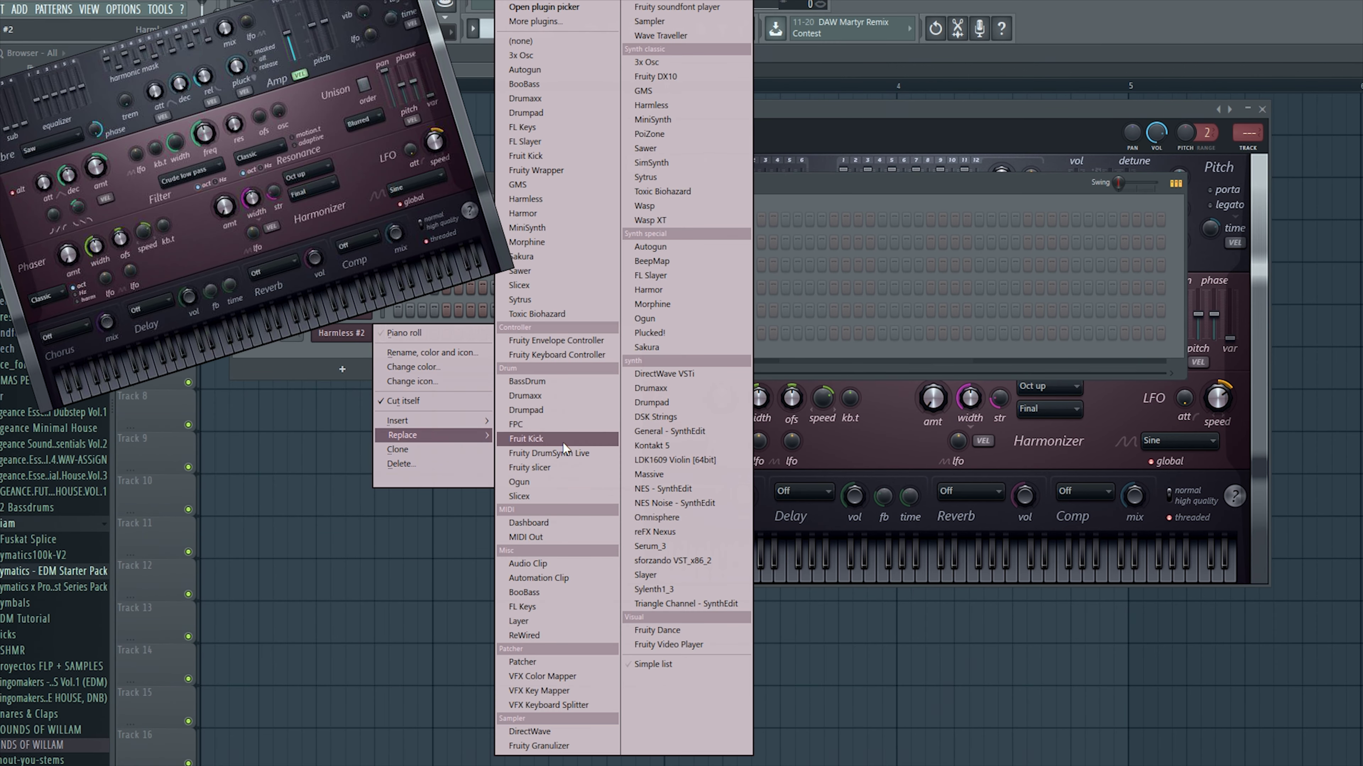
pyautogui.click(558, 607)
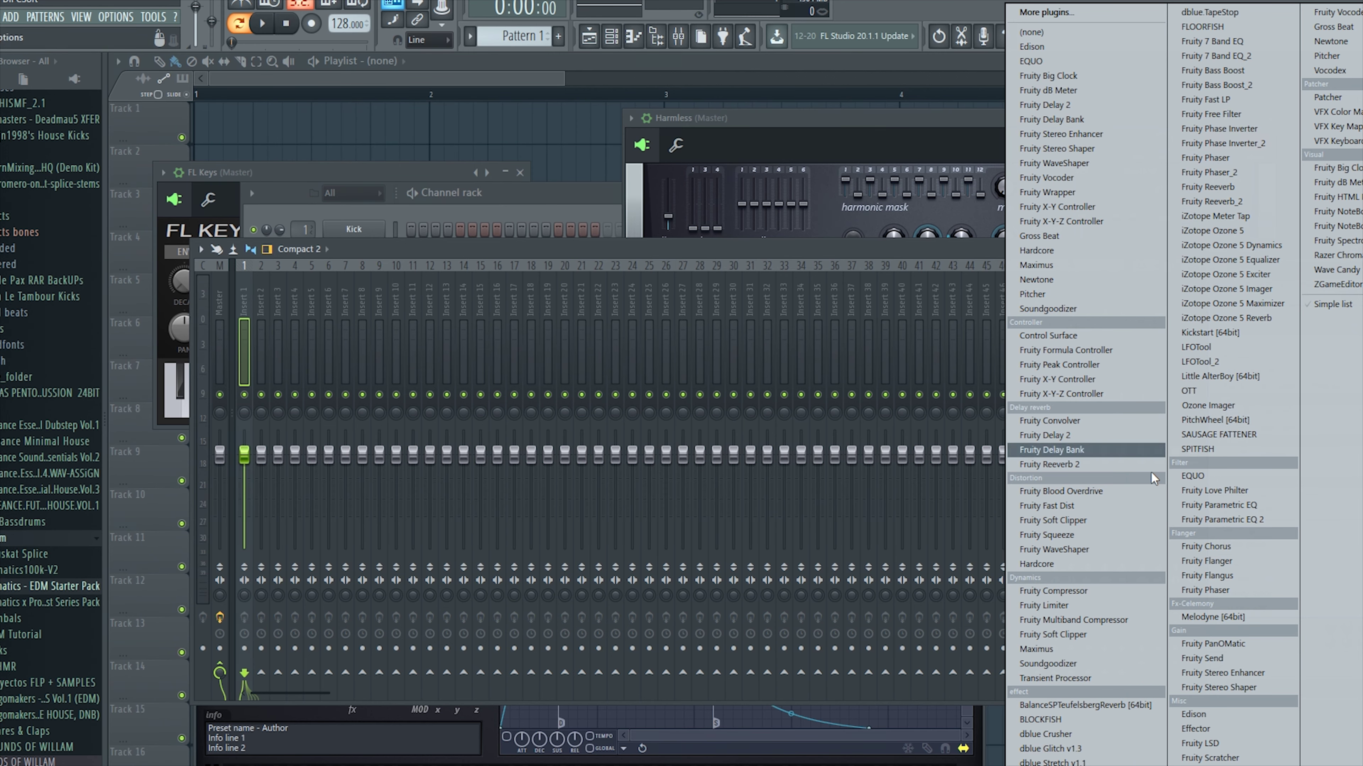
# Load Fruity Reeverb 2 into Insert 1's first slot and Fruity parametric EQ 2 into the second.
pyautogui.click(1102, 465)
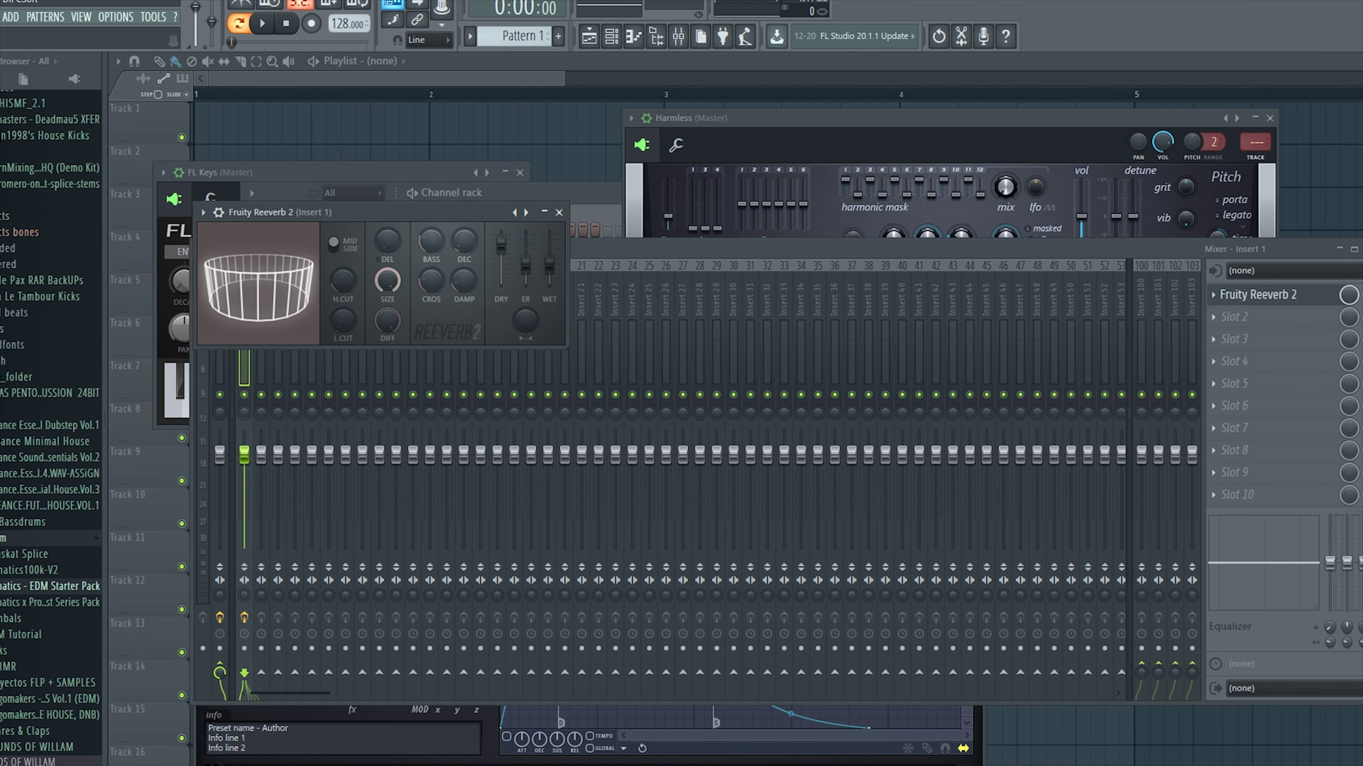
pyautogui.click(558, 212)
pyautogui.click(1279, 322)
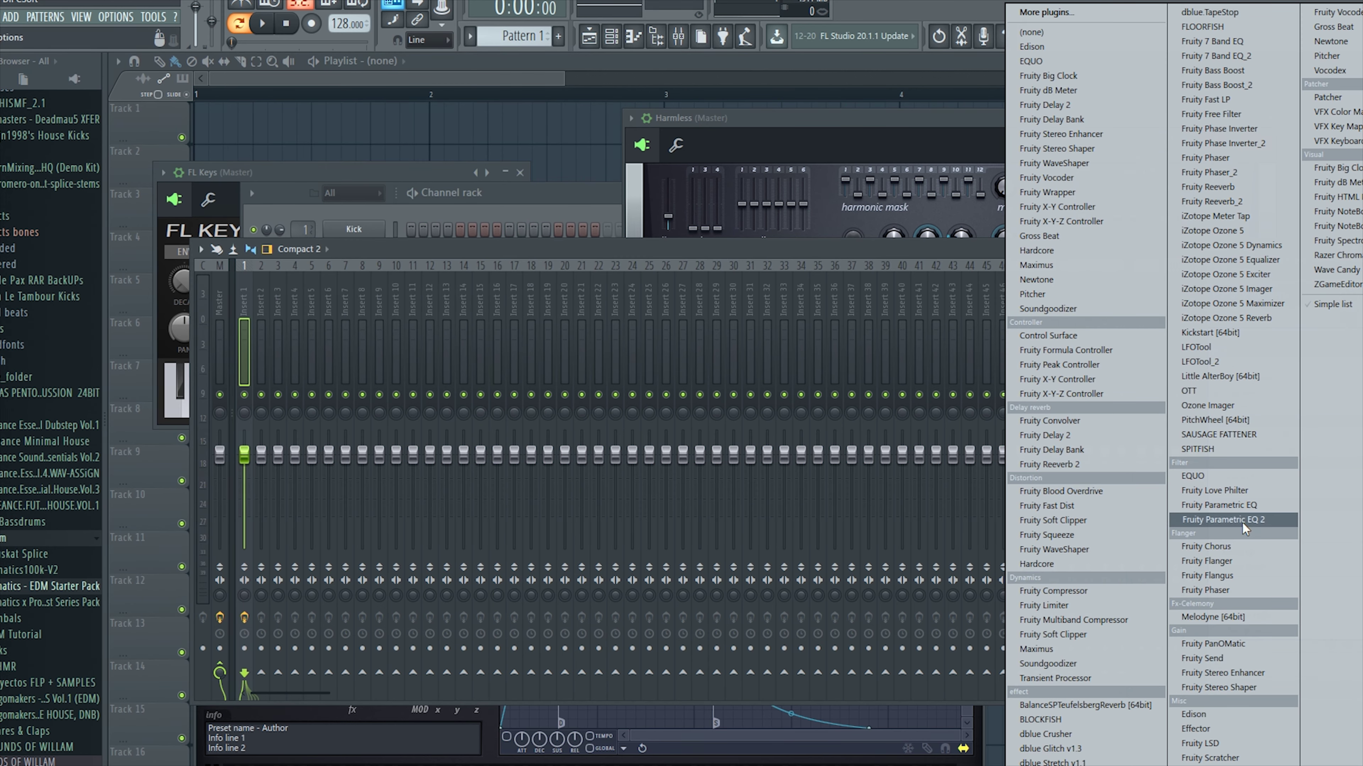
pyautogui.click(1222, 519)
# Pull the EQ's low bands down to cut the lows, settling band 3 near 120 Hz.
pyautogui.moveTo(293, 356); pyautogui.dragTo(294, 415)
pyautogui.moveTo(354, 356); pyautogui.dragTo(325, 350)
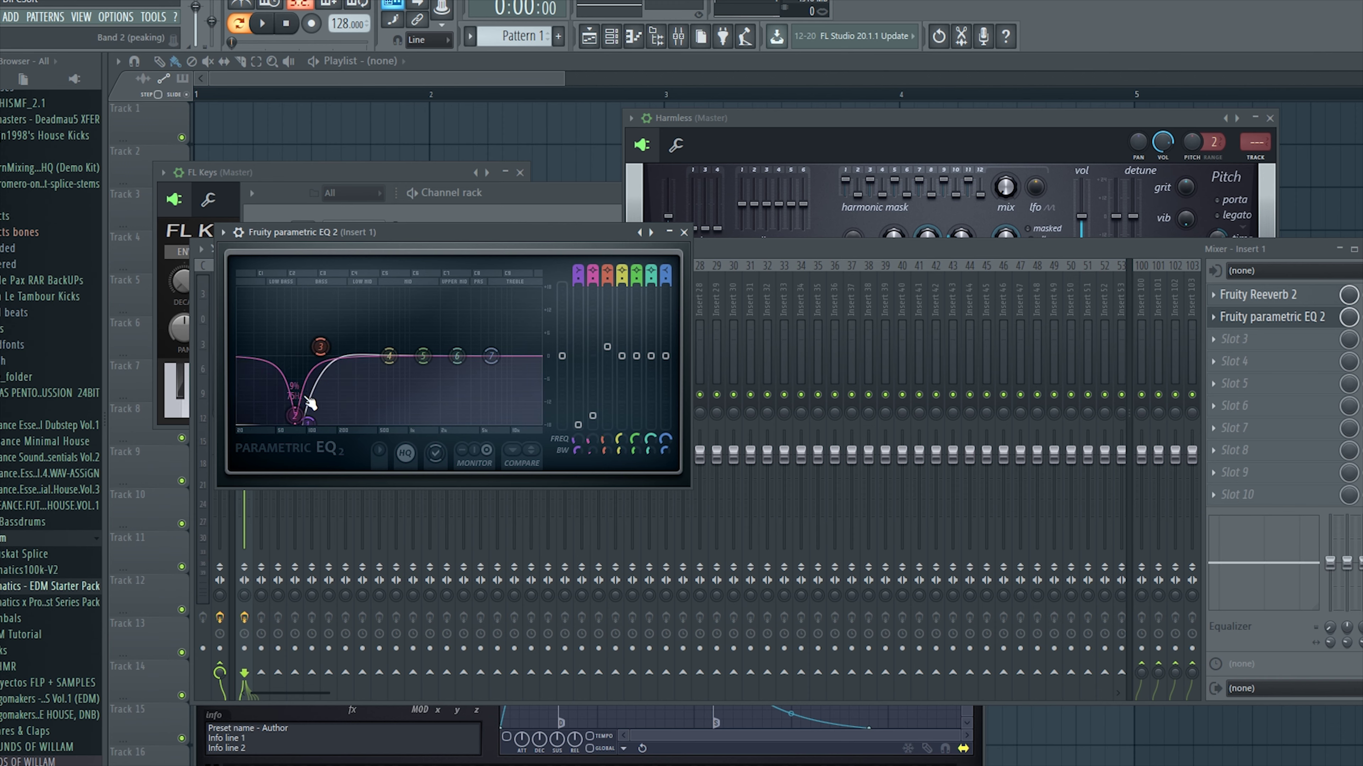
pyautogui.moveTo(294, 415); pyautogui.dragTo(293, 421)
pyautogui.moveTo(320, 347); pyautogui.dragTo(315, 349)
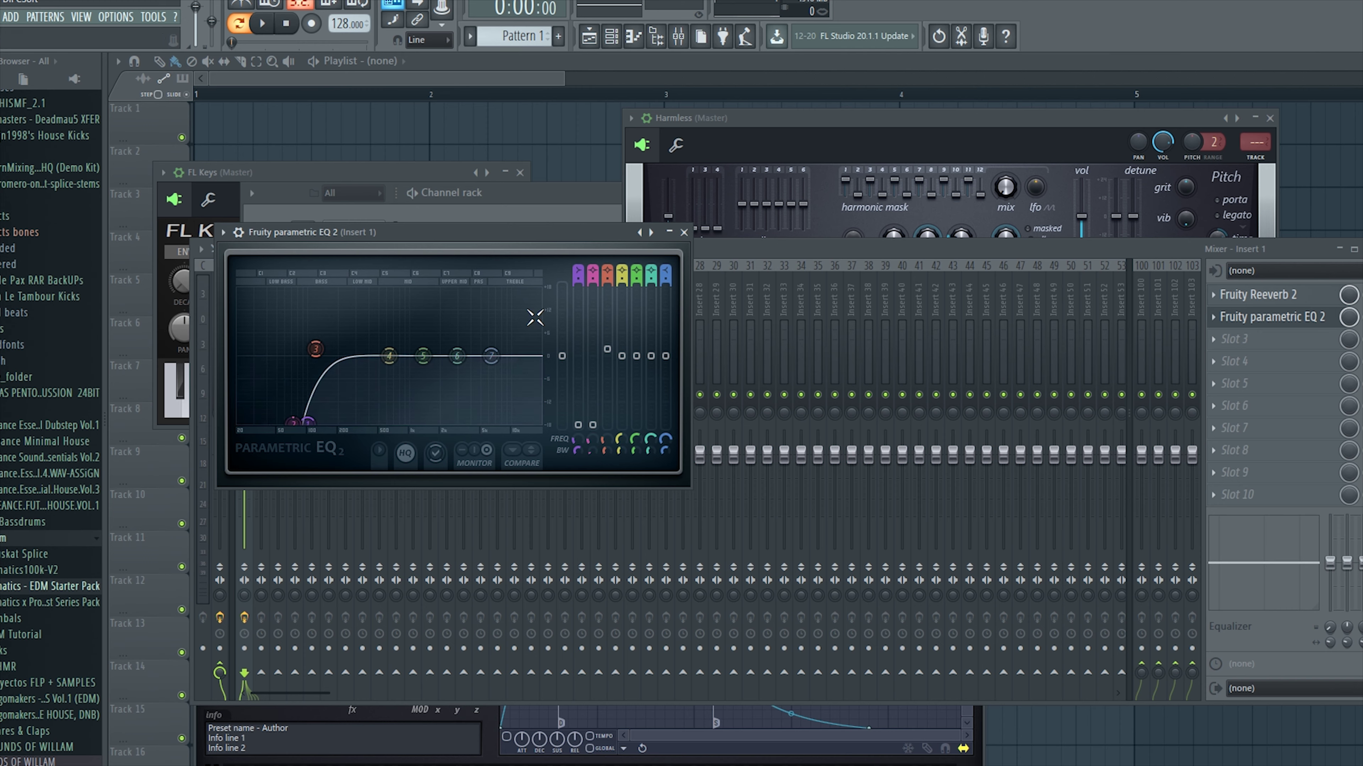
pyautogui.click(684, 232)
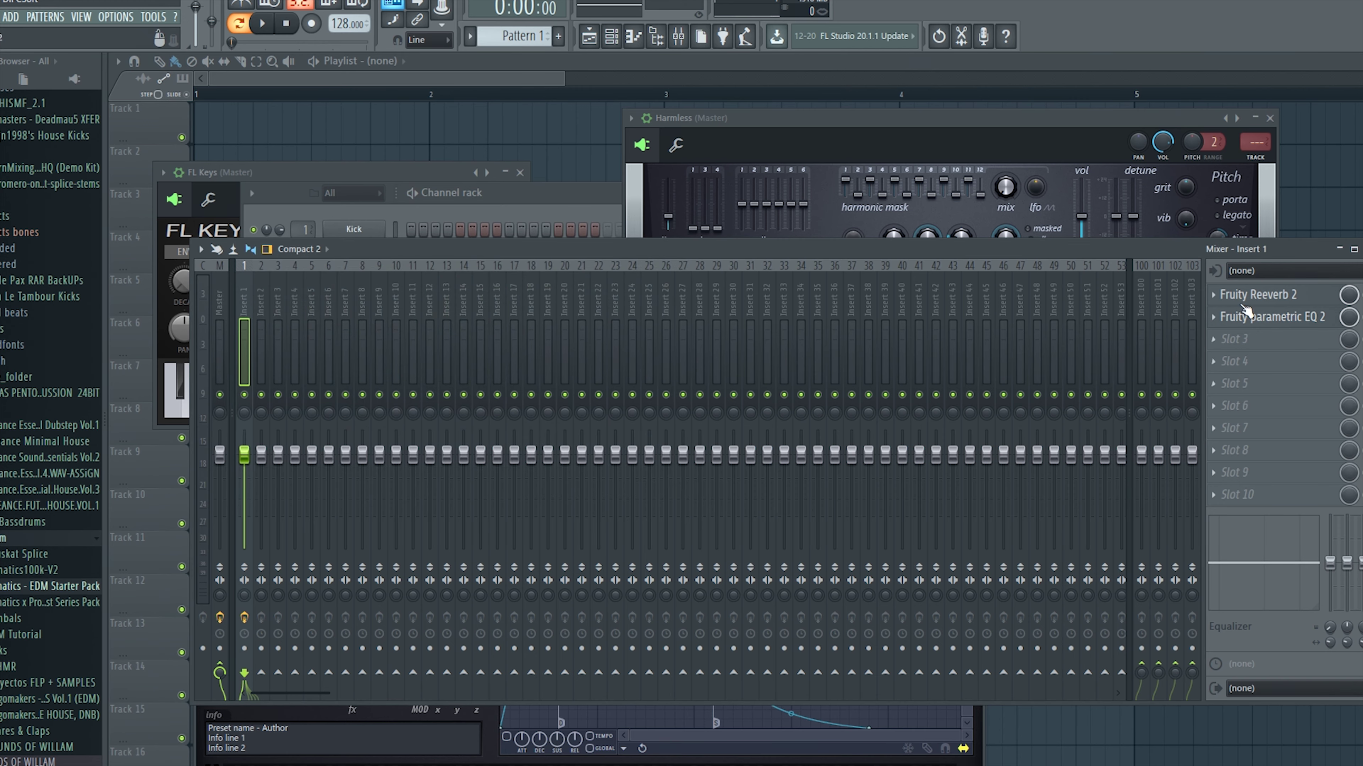
pyautogui.click(1229, 340)
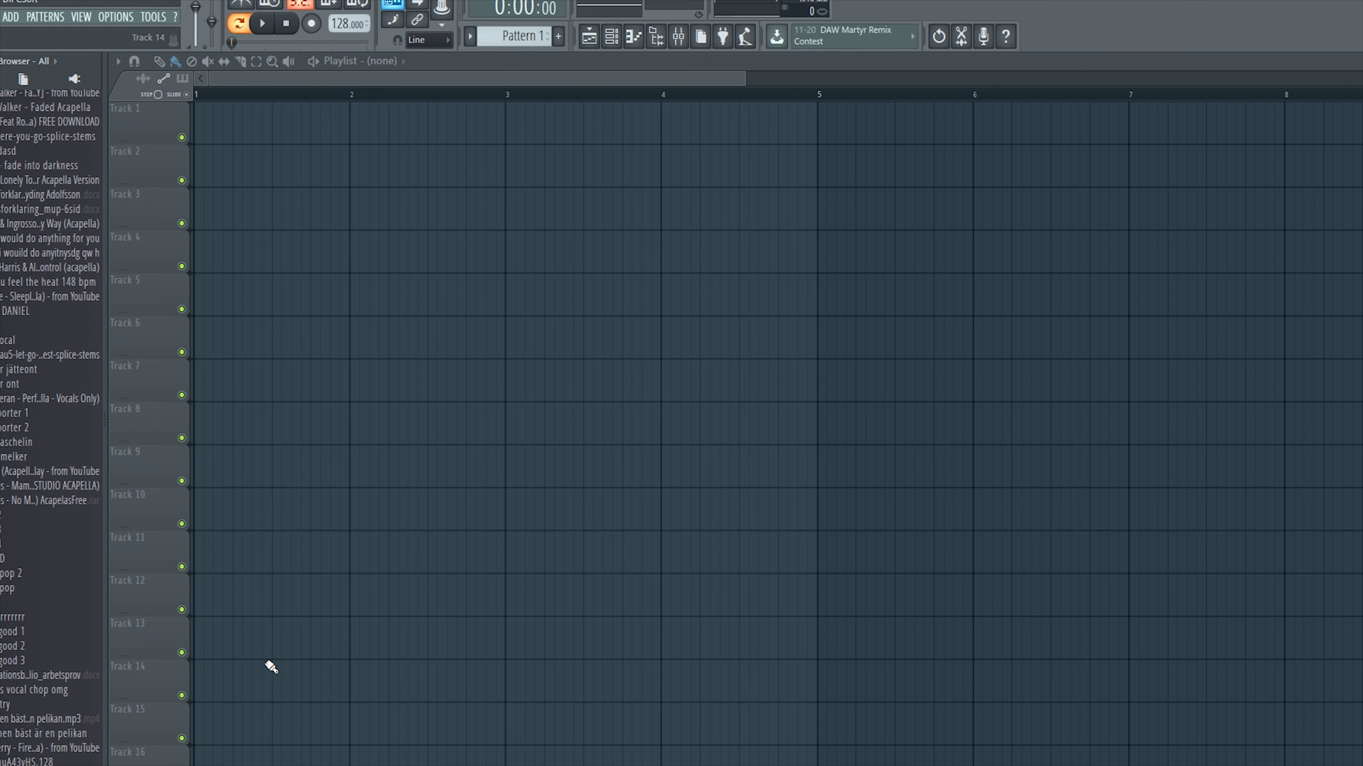
# Place the Galantis 'Mama Look At Me Now' acapella on playlist Track 2 and play it.
pyautogui.scroll(2, 43, 414)
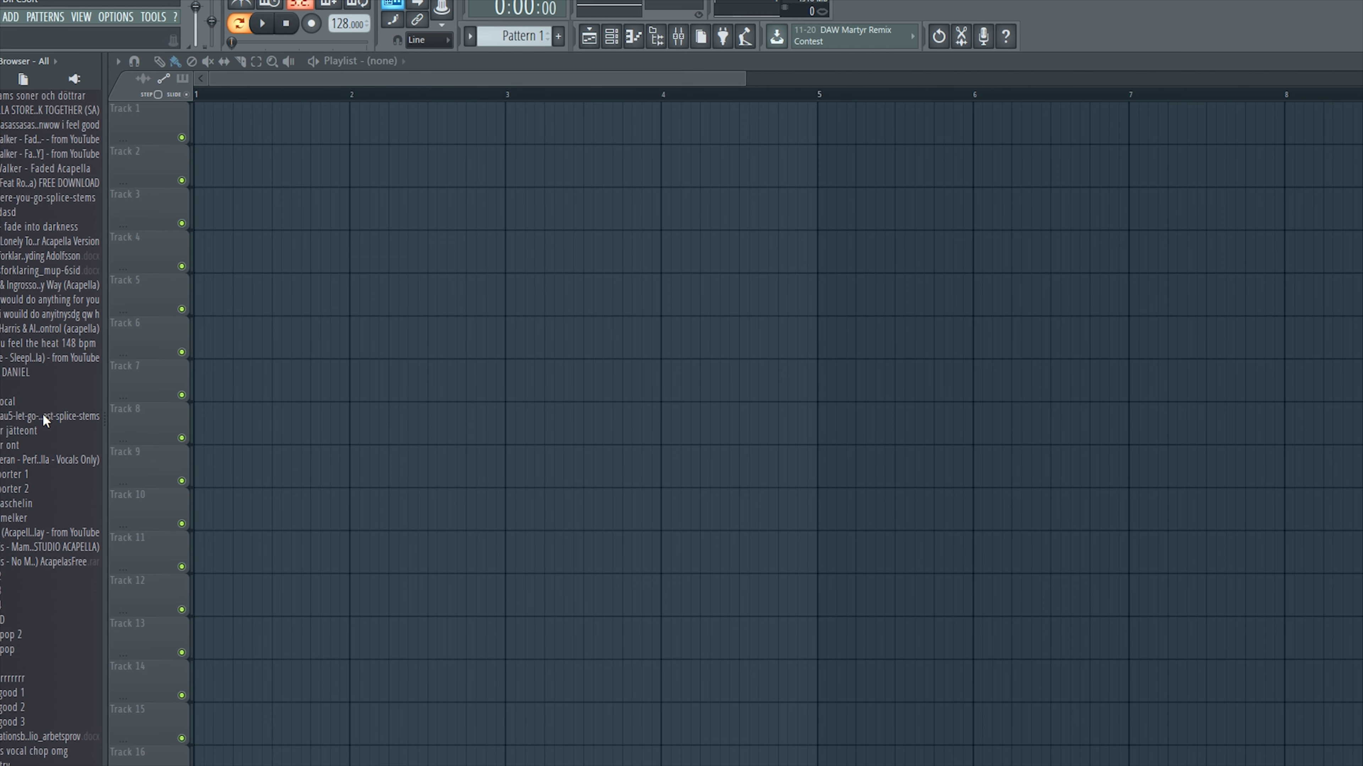
pyautogui.scroll(-1, 156, 528)
pyautogui.scroll(1, 156, 527)
pyautogui.scroll(6, 54, 537)
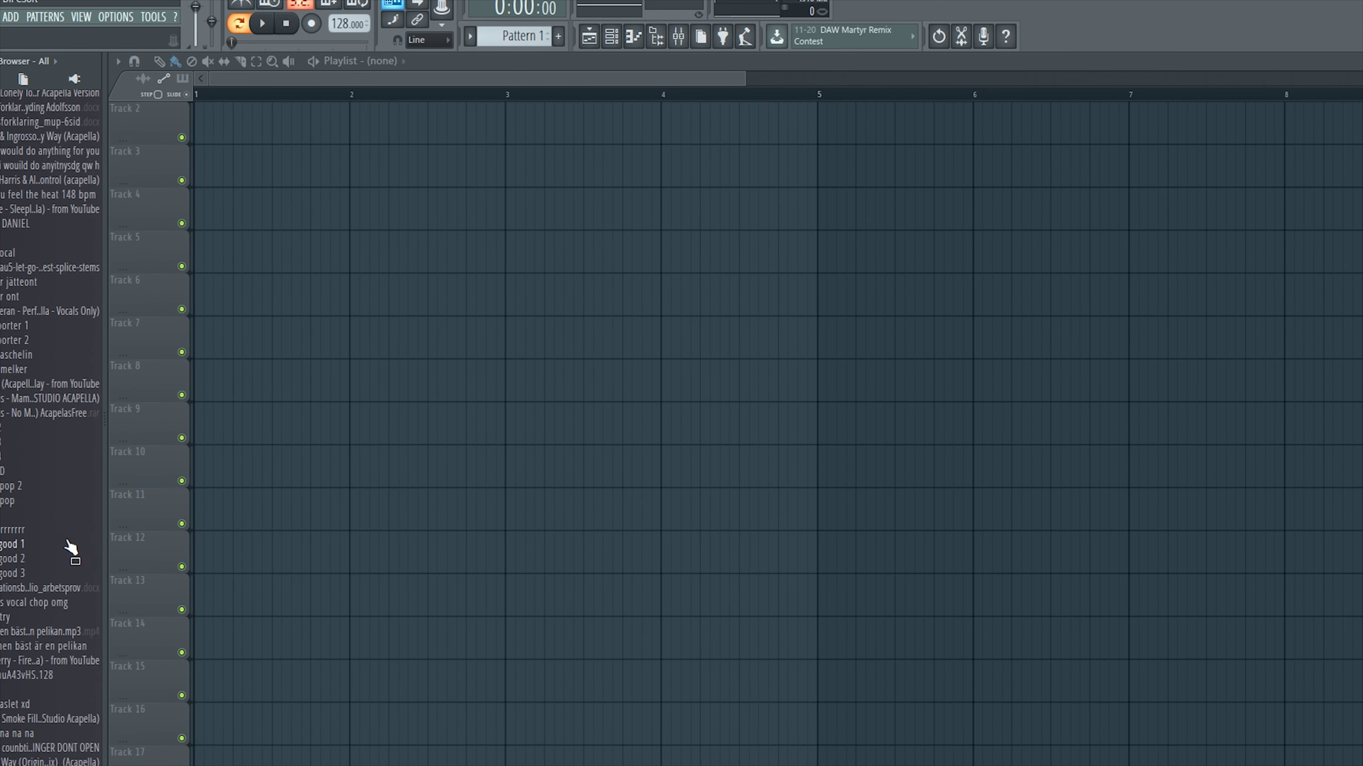
pyautogui.scroll(-15, 35, 498)
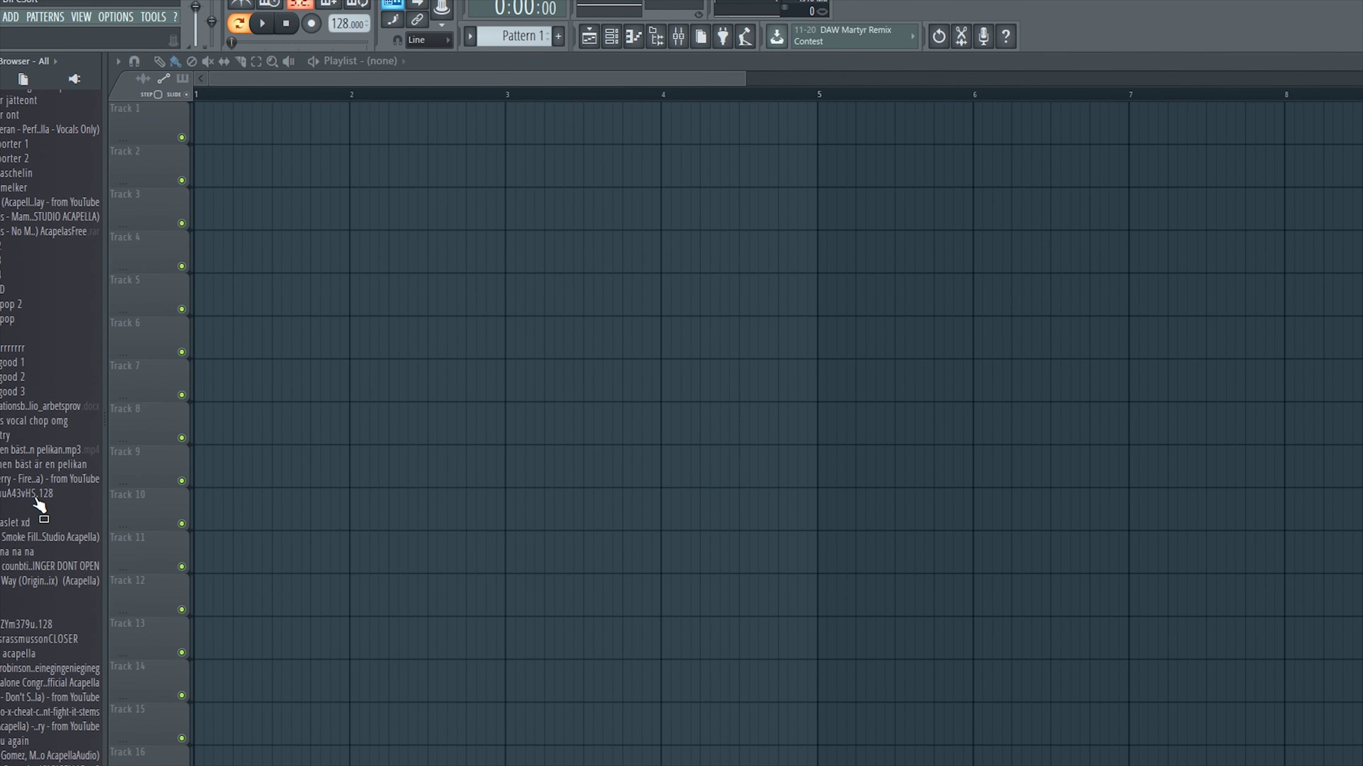
pyautogui.scroll(10, 42, 513)
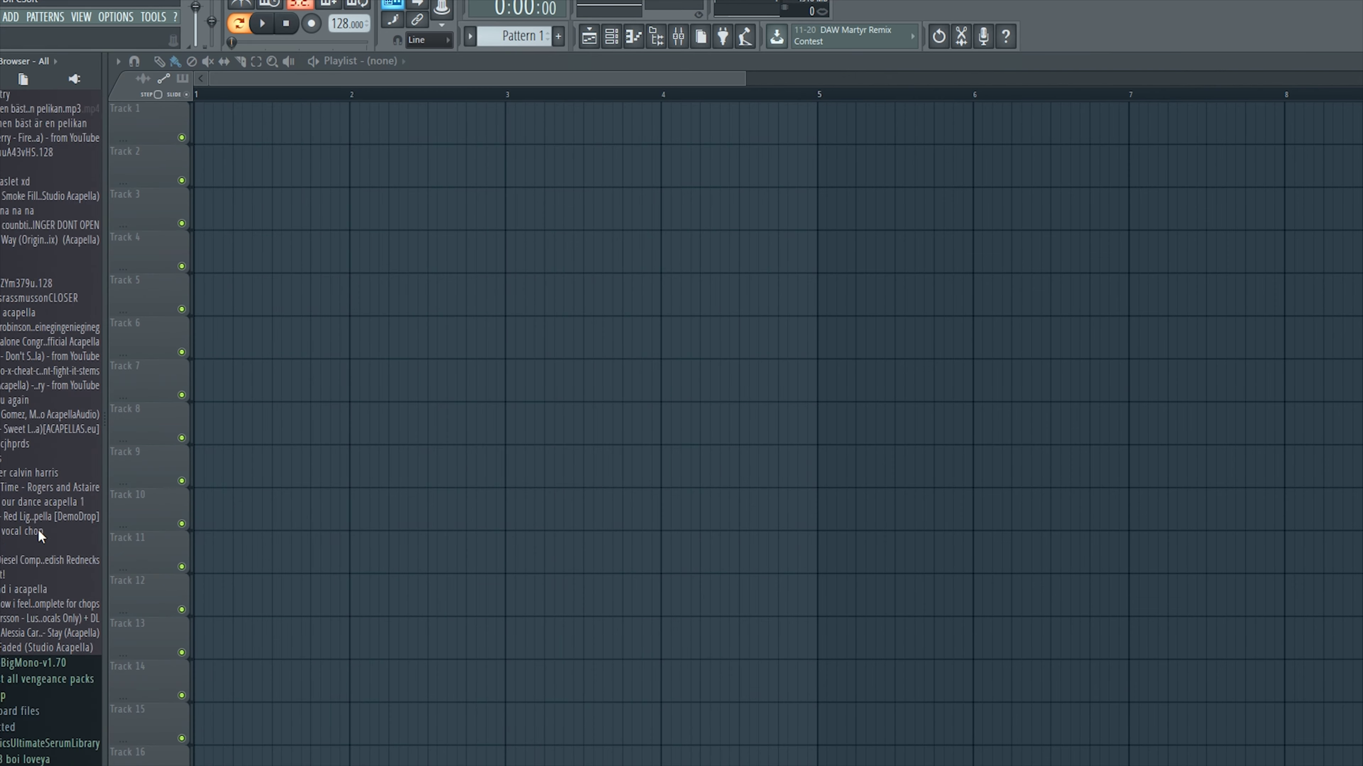
pyautogui.scroll(6, 40, 513)
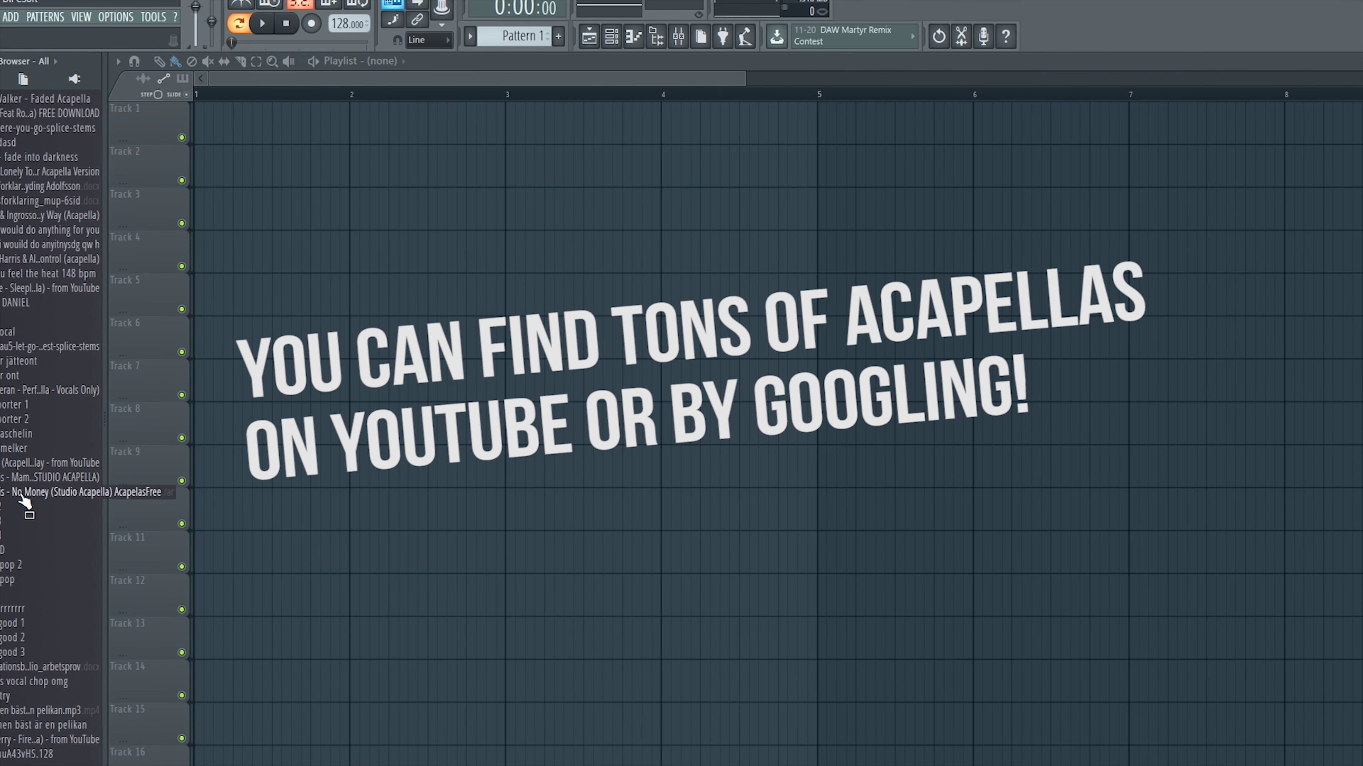
pyautogui.moveTo(27, 477); pyautogui.dragTo(487, 183)
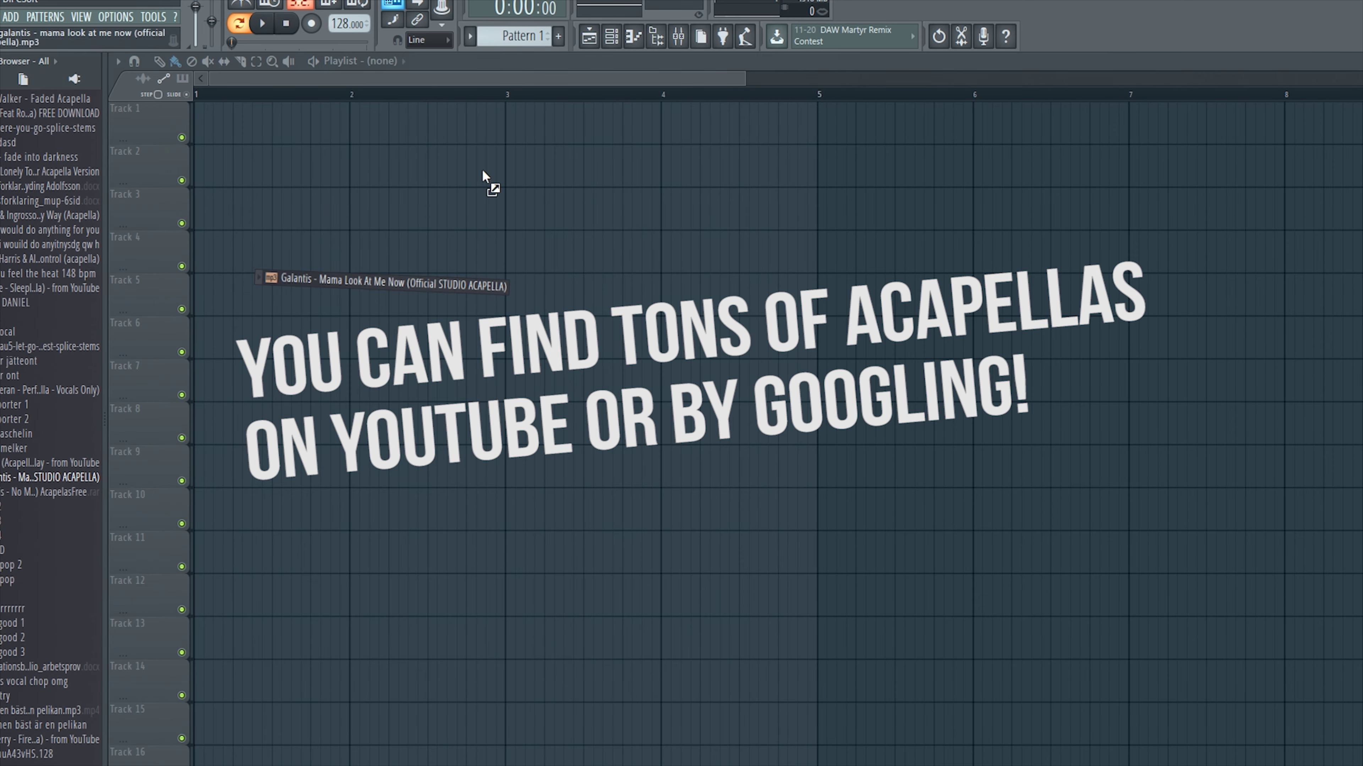
pyautogui.moveTo(374, 189); pyautogui.dragTo(377, 153)
pyautogui.press('space')
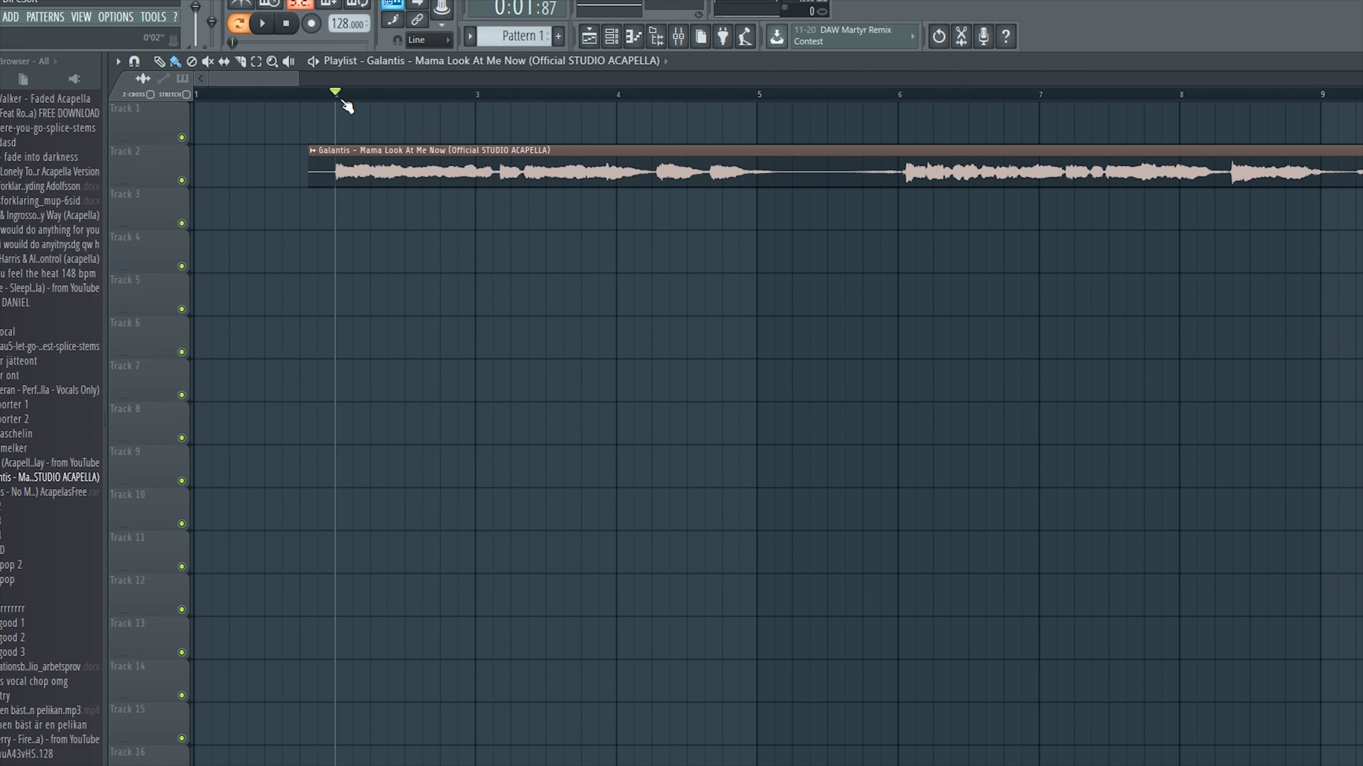
pyautogui.scroll(-2, 397, 155)
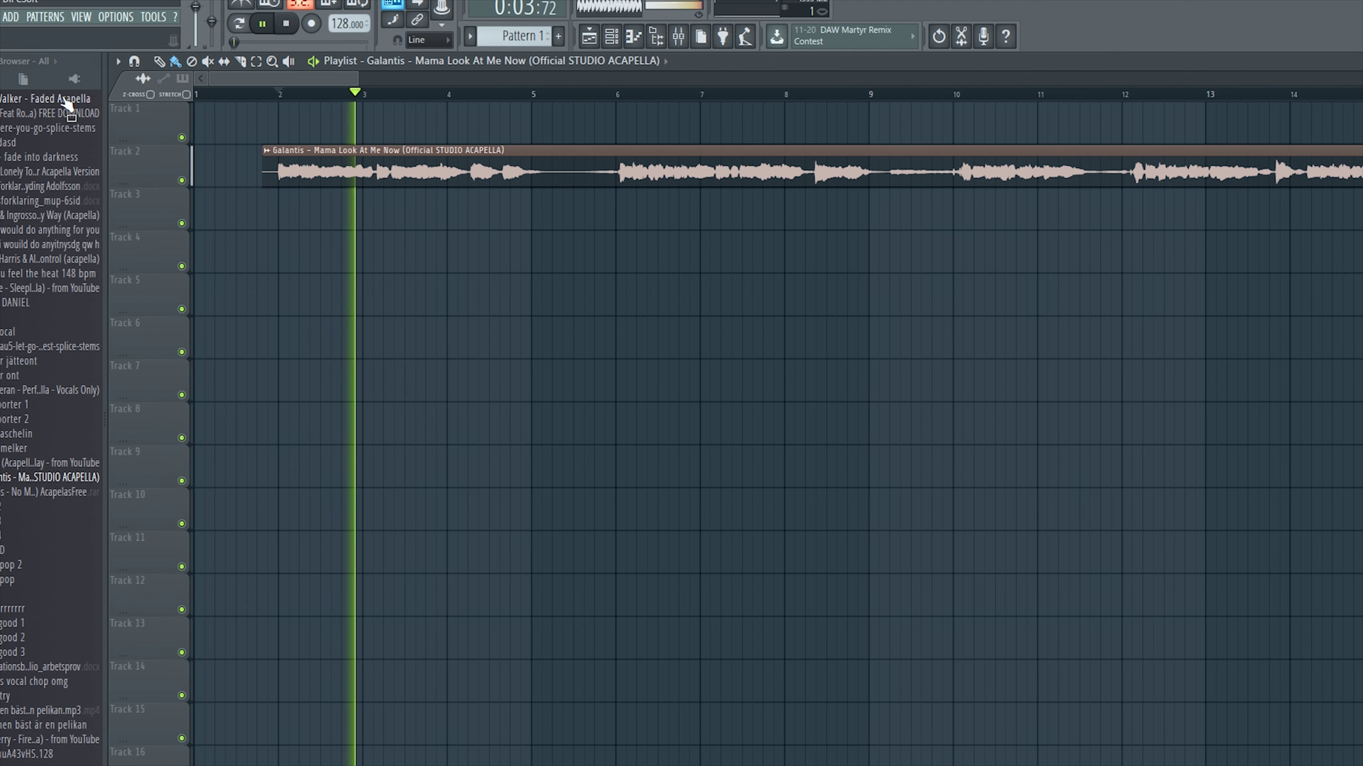
# Load Sylenth1_3 as a new instrument channel and position its window, showing the ARP 303 Saw preset.
pyautogui.scroll(-2, 374, 121)
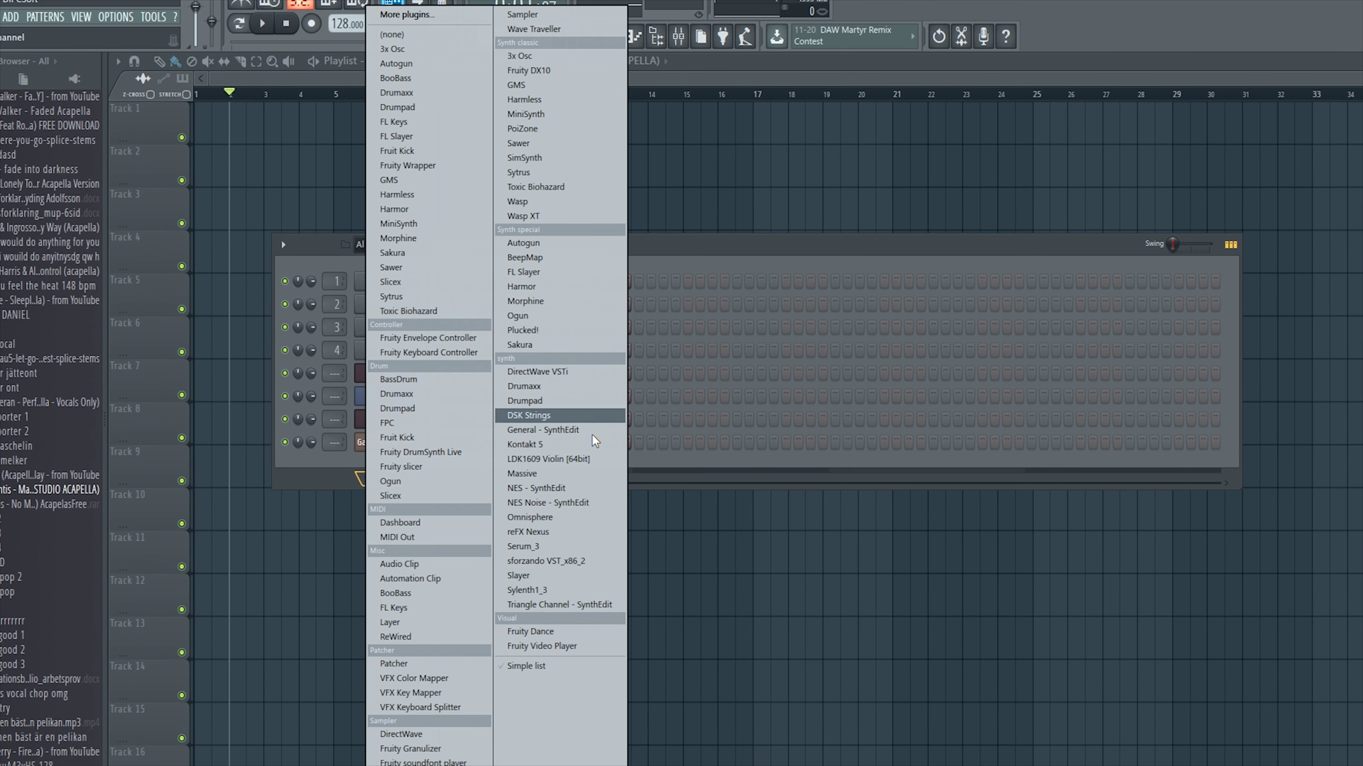
pyautogui.click(537, 590)
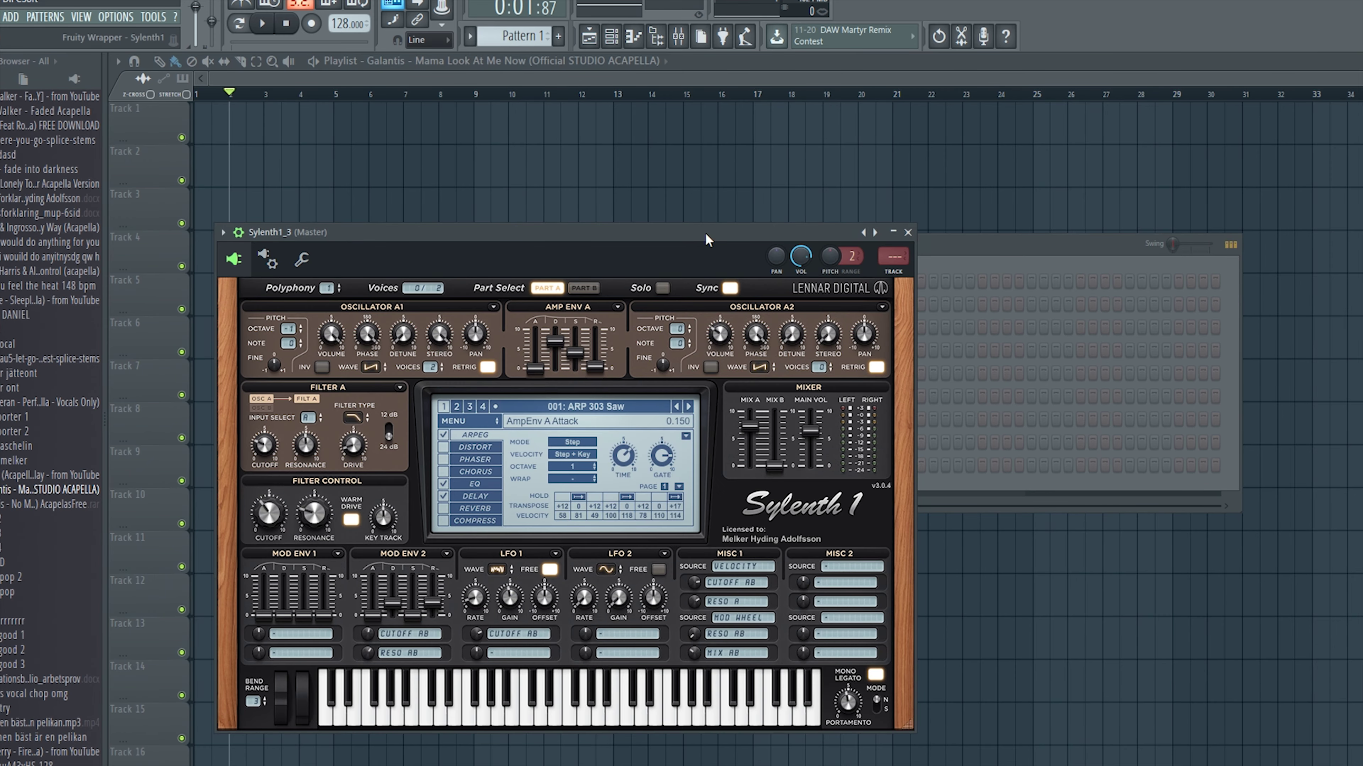
pyautogui.moveTo(703, 229); pyautogui.dragTo(742, 195)
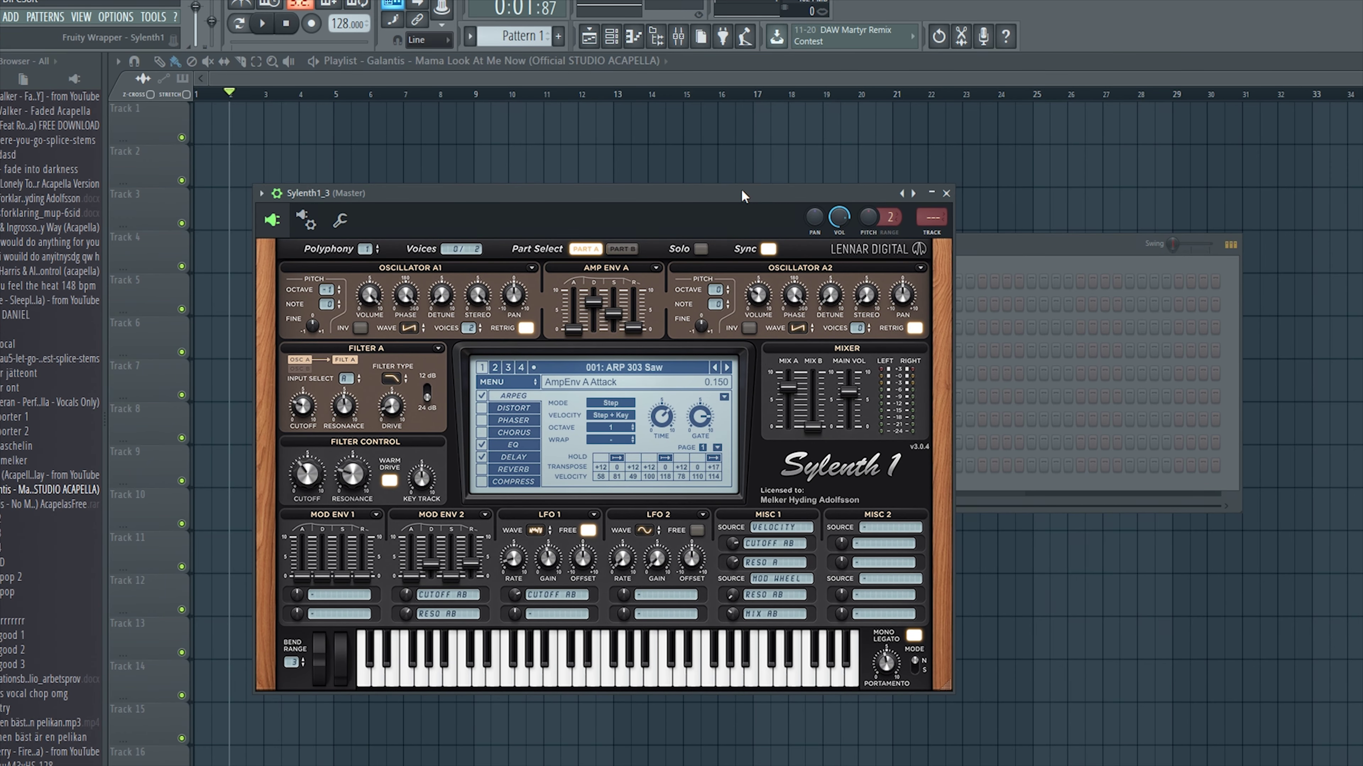
pyautogui.moveTo(512, 299)
pyautogui.moveTo(546, 185); pyautogui.dragTo(553, 185)
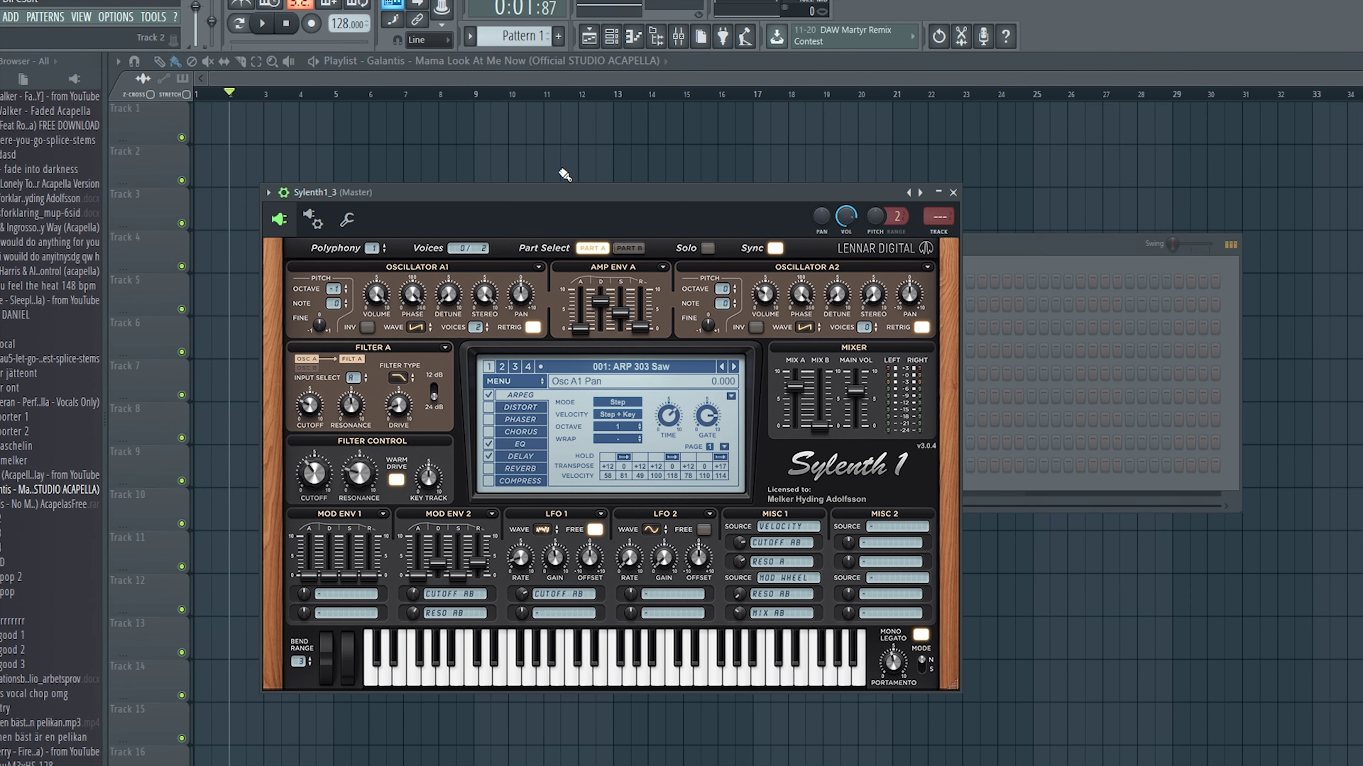
pyautogui.click(1055, 258)
# Add Serum_3 as a new instrument channel in the Channel Rack.
pyautogui.click(360, 502)
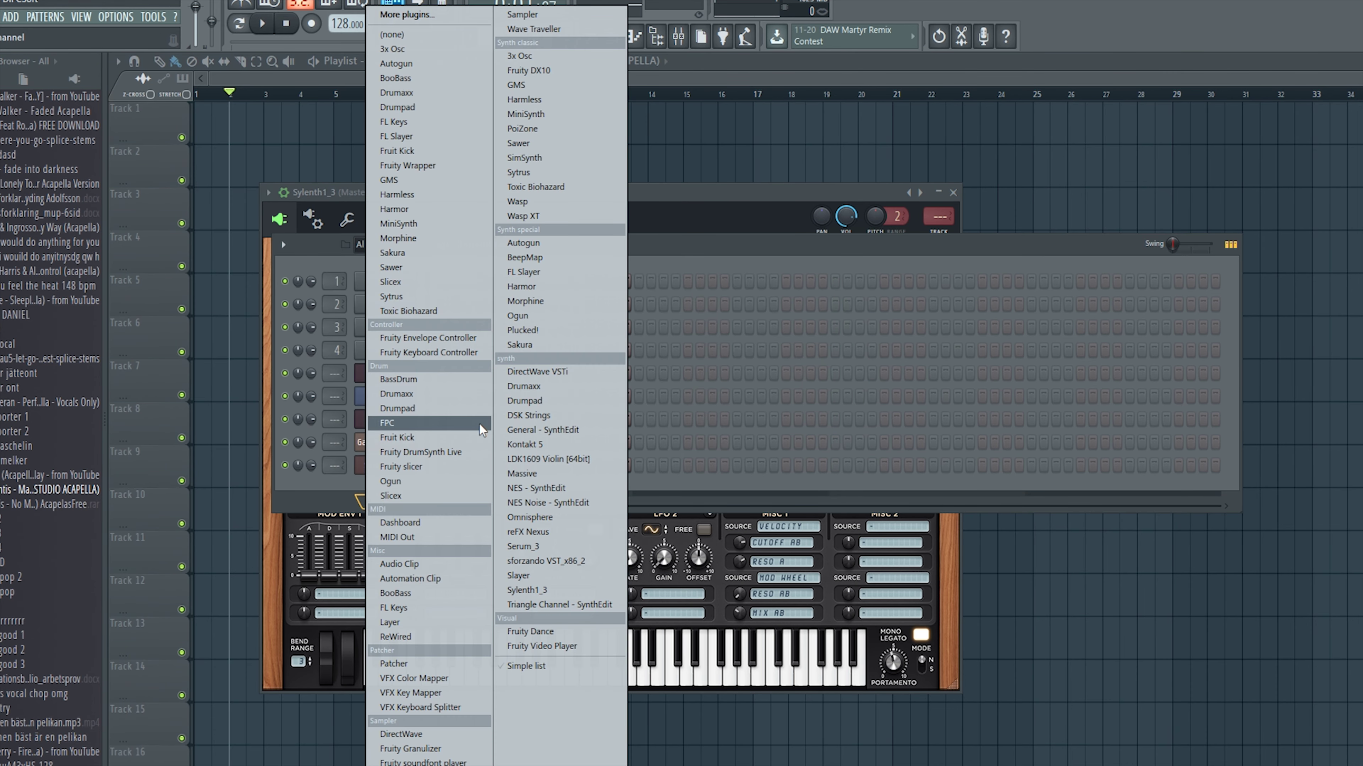
pyautogui.click(593, 546)
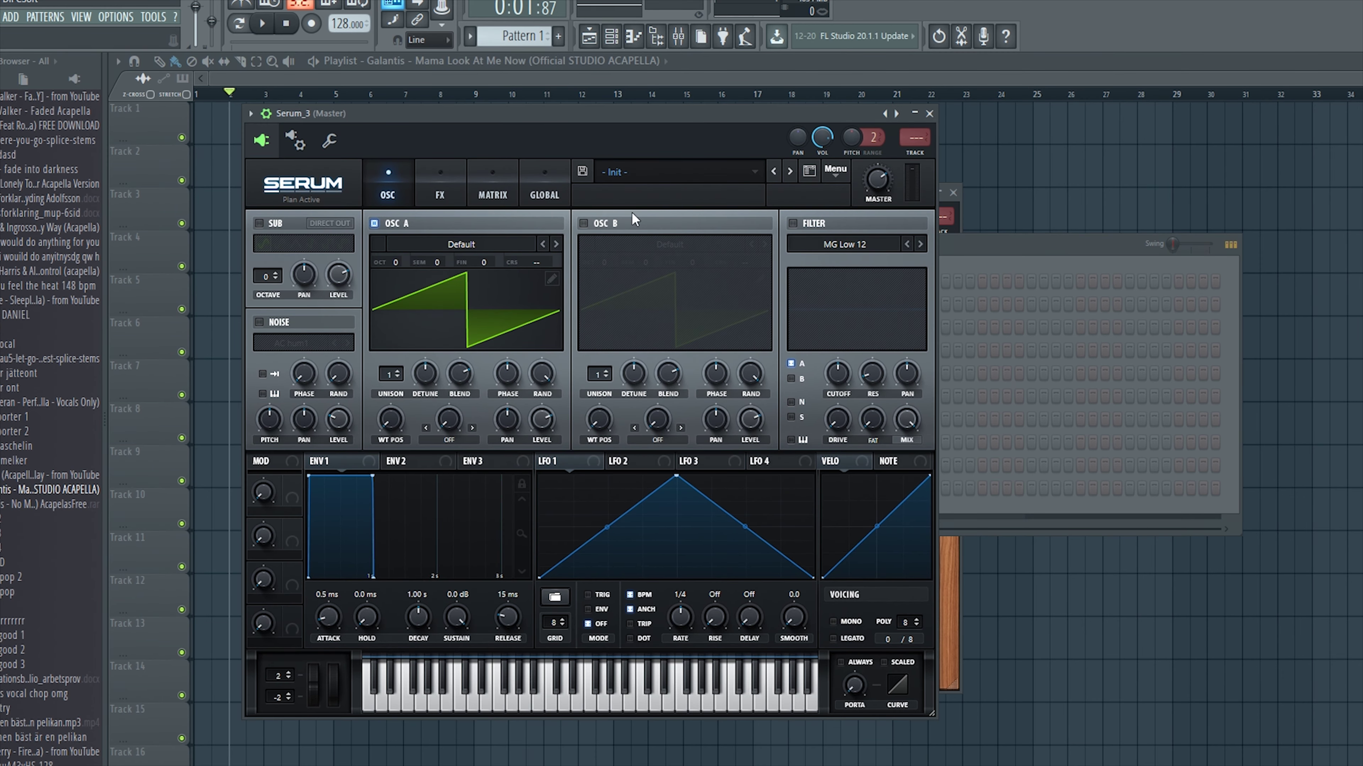
pyautogui.moveTo(612, 119); pyautogui.dragTo(627, 116)
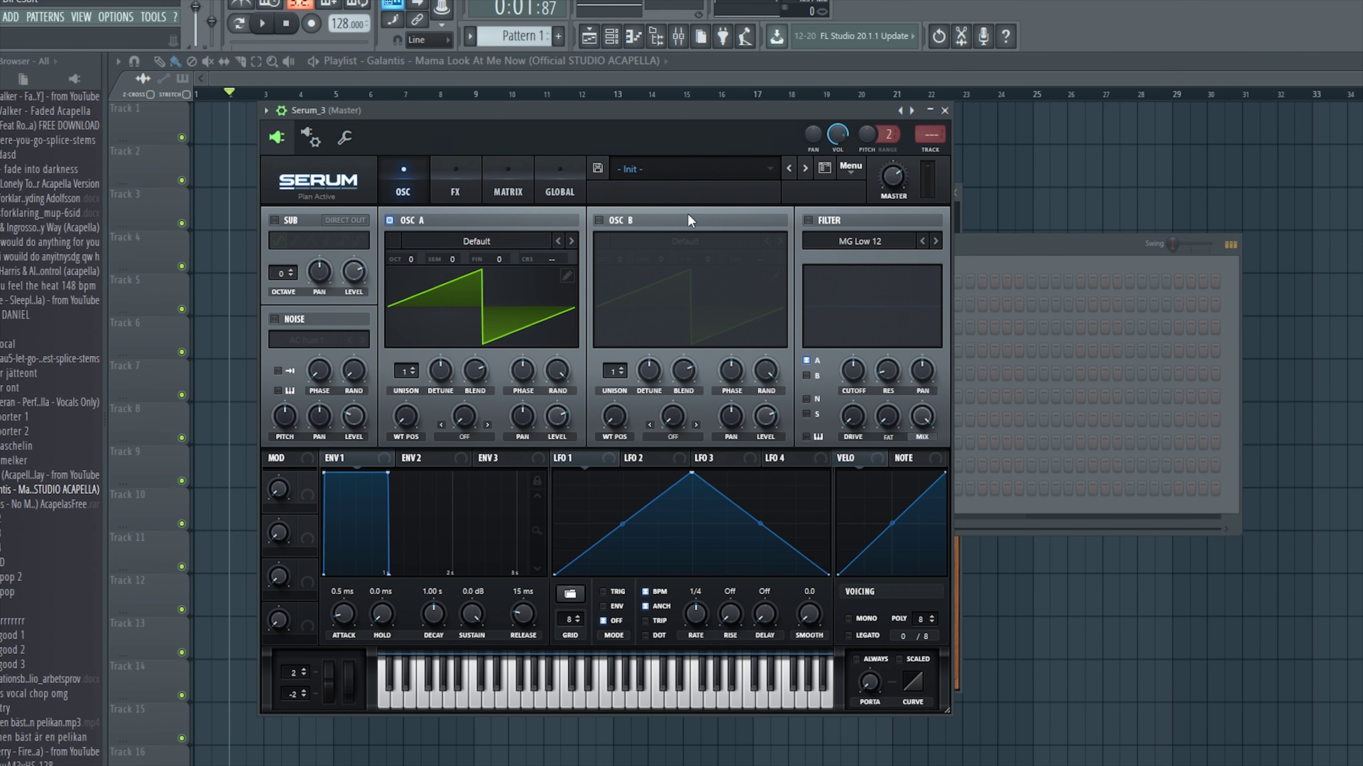
# Show the Sylenth1_3 interface again and close the Serum window.
pyautogui.click(993, 243)
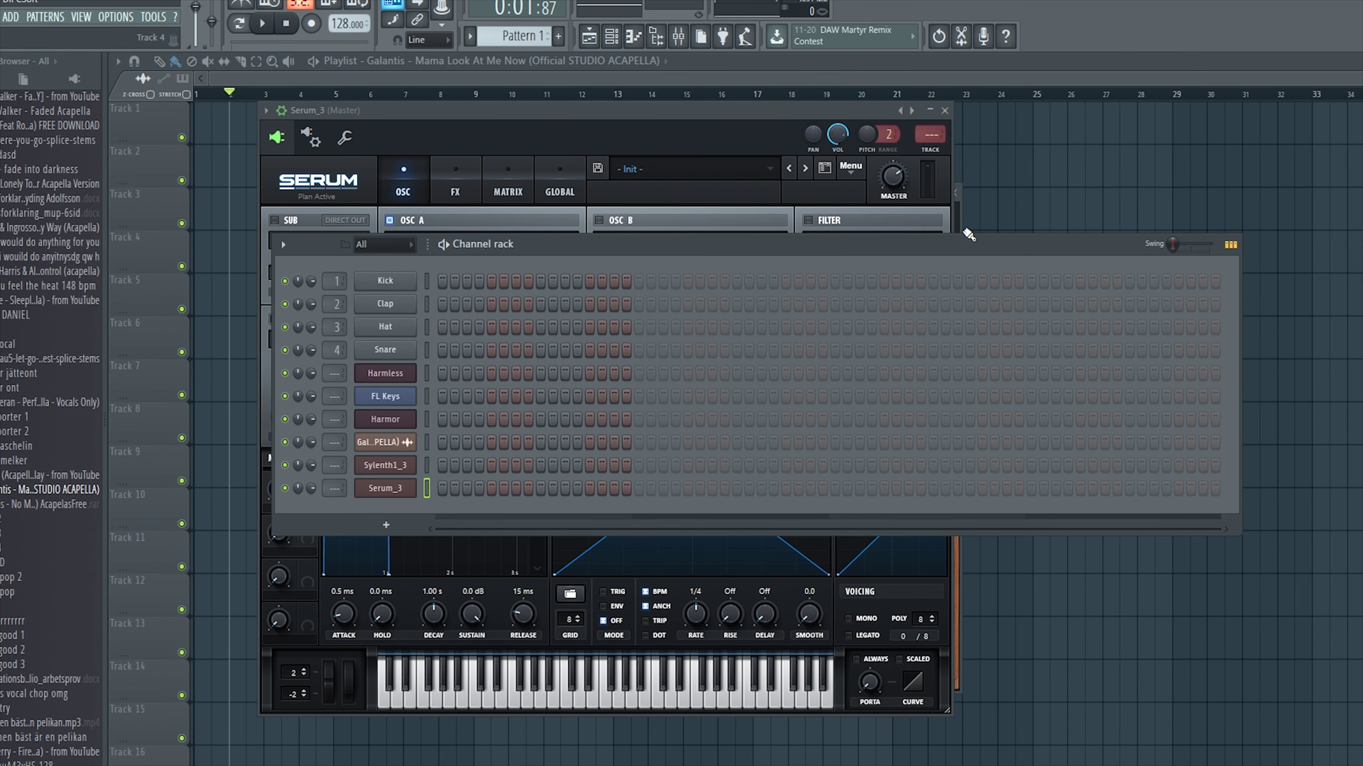
pyautogui.click(383, 438)
pyautogui.moveTo(698, 110); pyautogui.dragTo(713, 167)
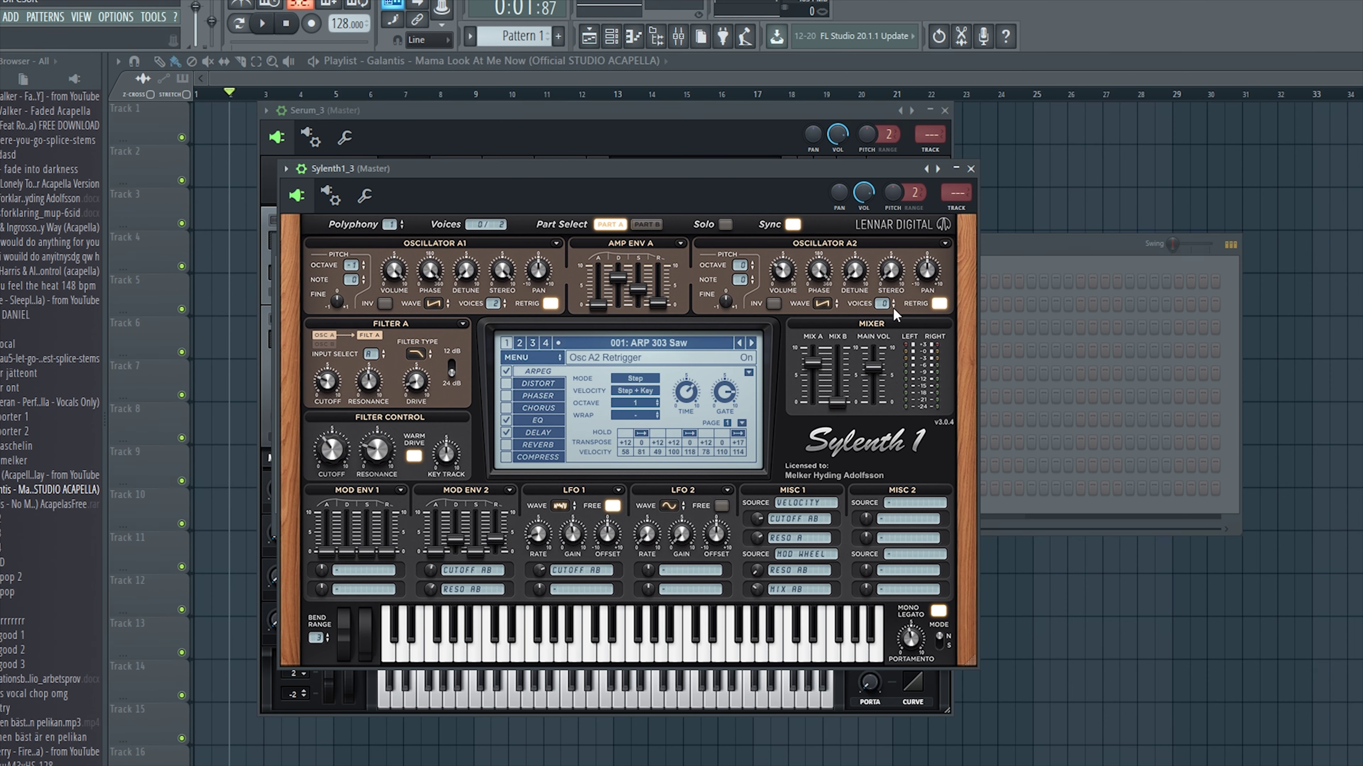
pyautogui.click(945, 110)
pyautogui.moveTo(808, 168); pyautogui.dragTo(805, 157)
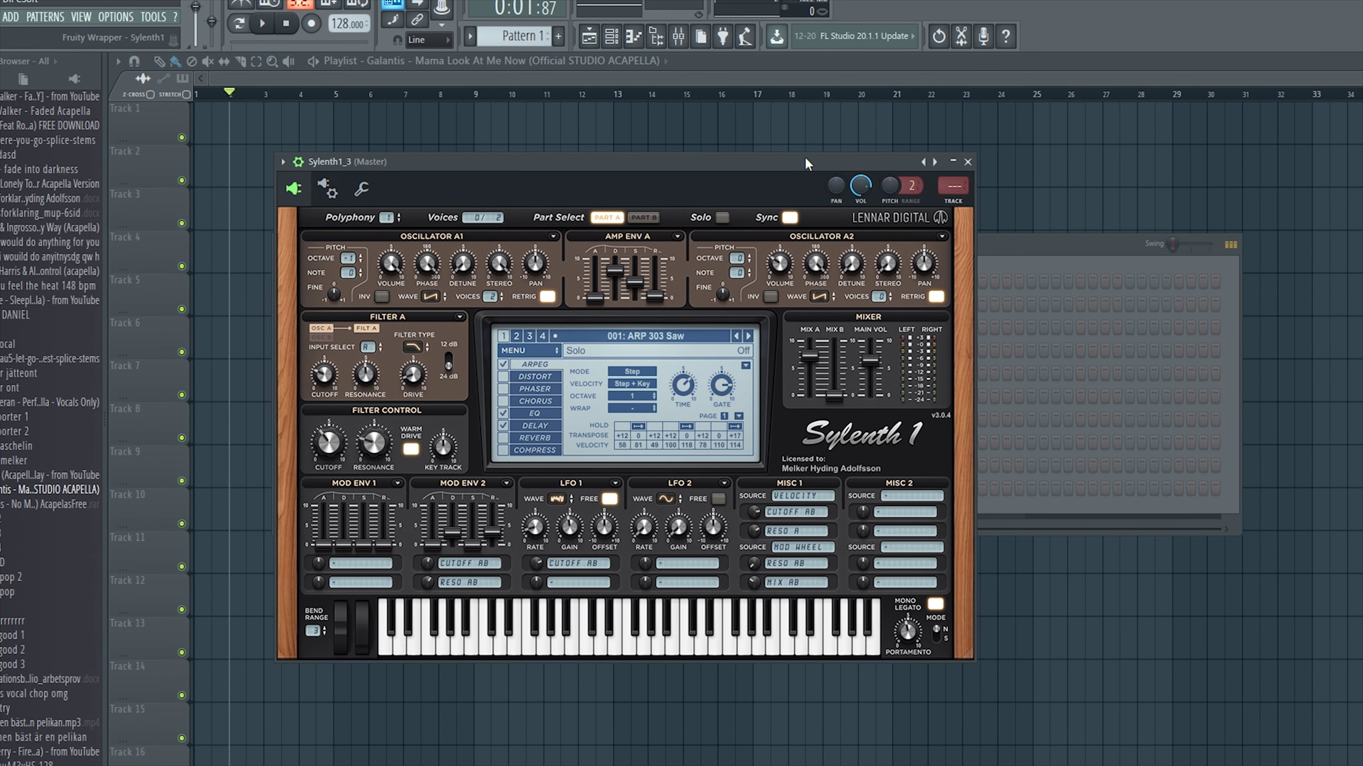